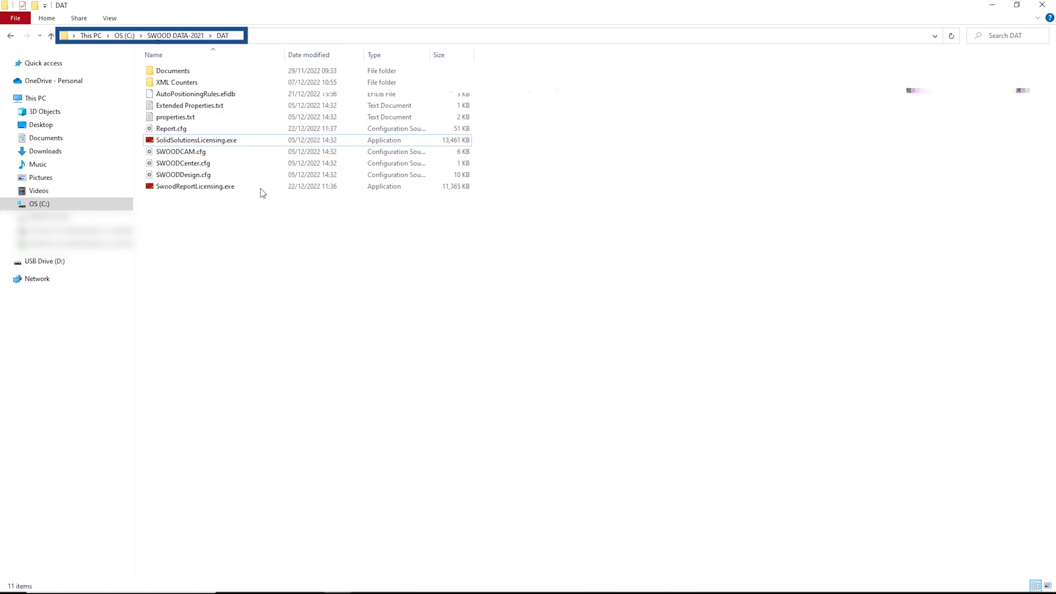
Install Solid Solutions Licensing from SolidSolutionsLicensing.exe, accepting the licence agreement
double_click(250, 139)
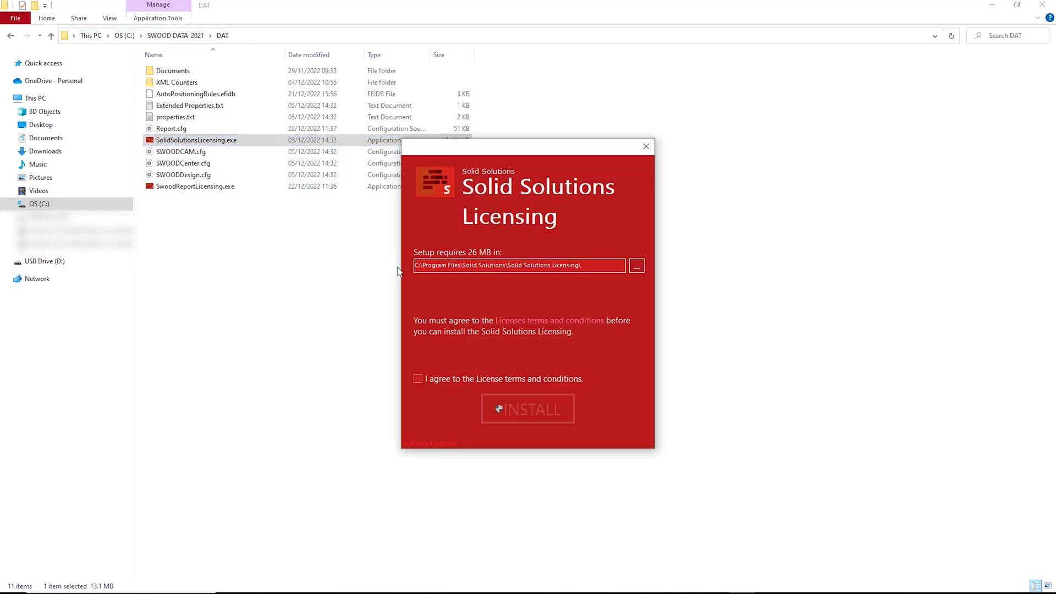
click(418, 378)
click(528, 410)
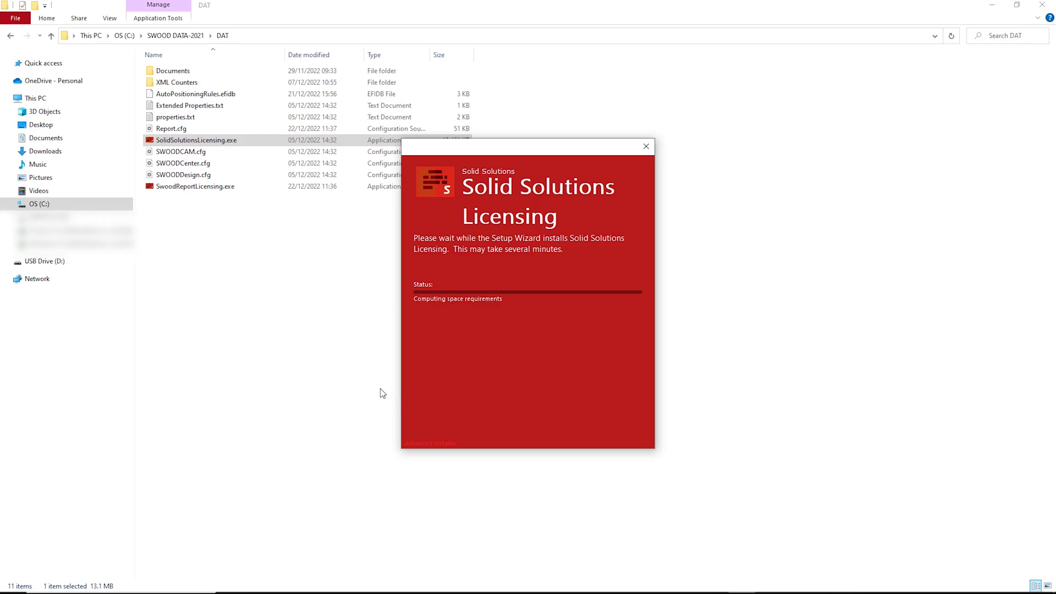
click(613, 428)
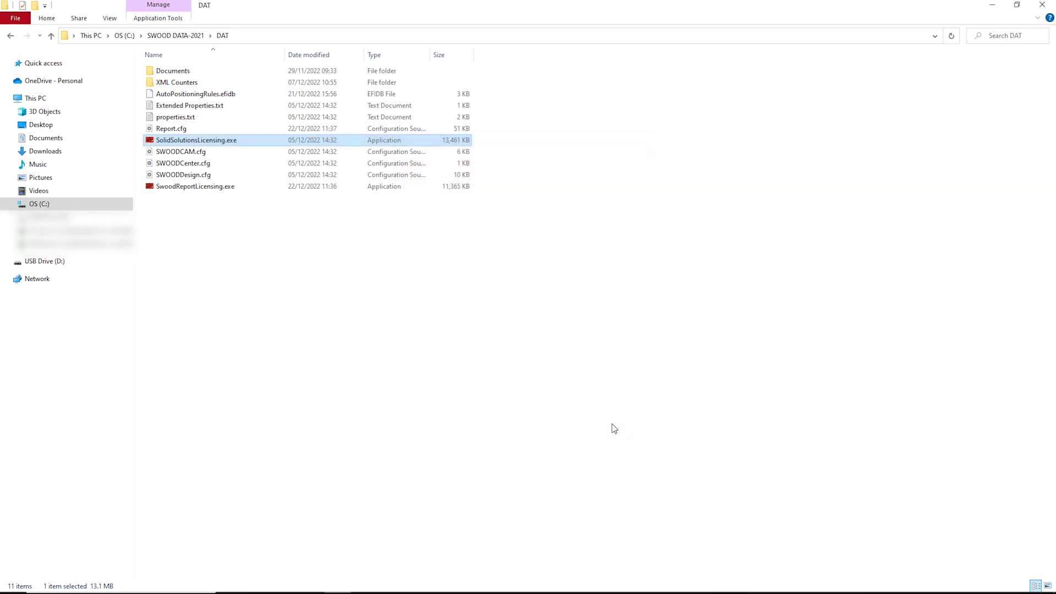
Launch Solid Solutions Licensing, activate SwoodReport with the pasted key, and review its details
key(super)
text(solid)
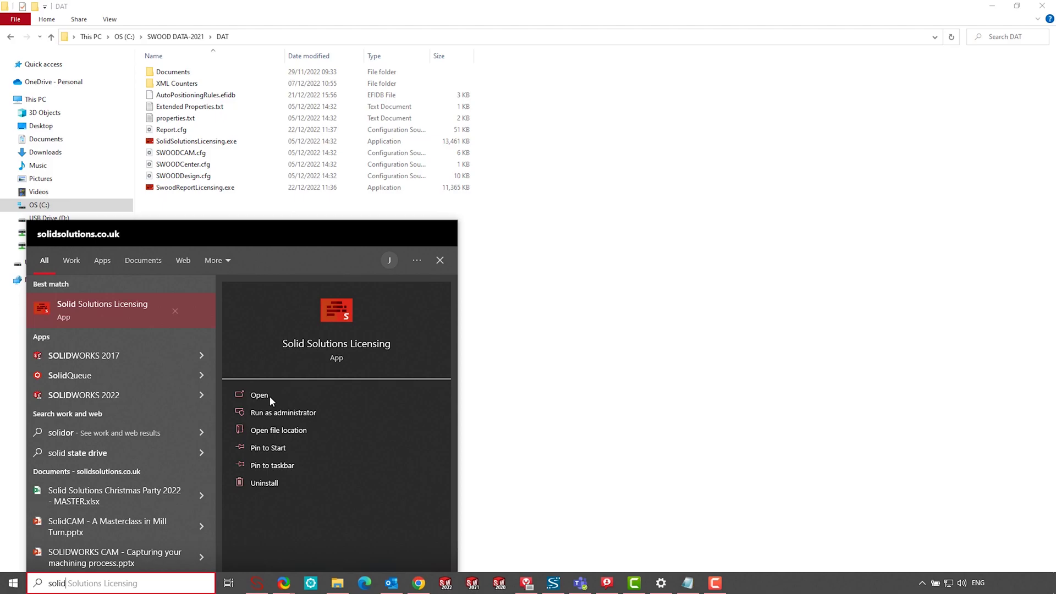
click(269, 395)
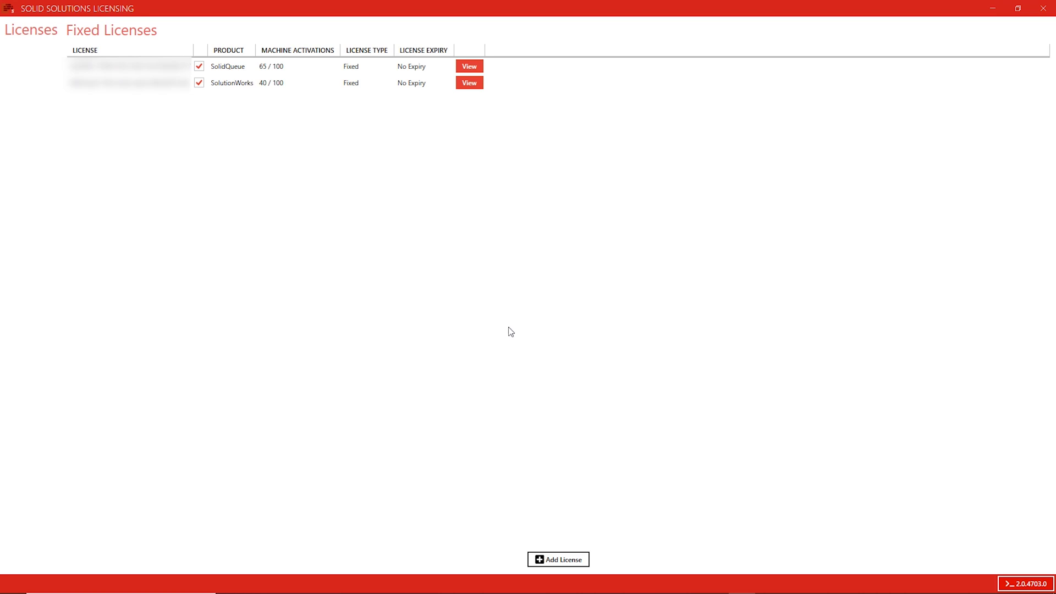
click(549, 560)
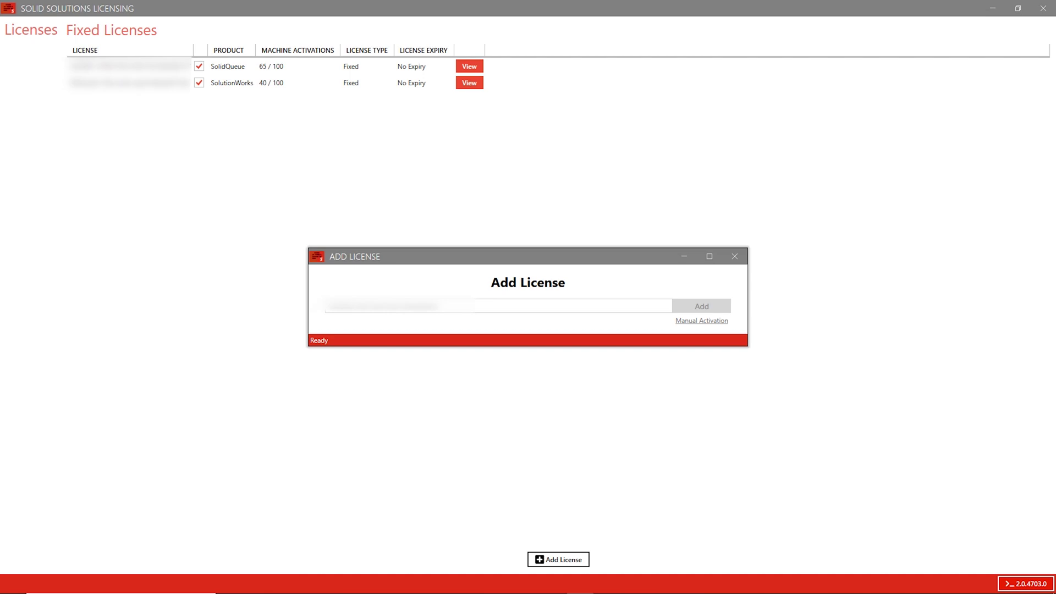
click(355, 306)
key(ctrl+v)
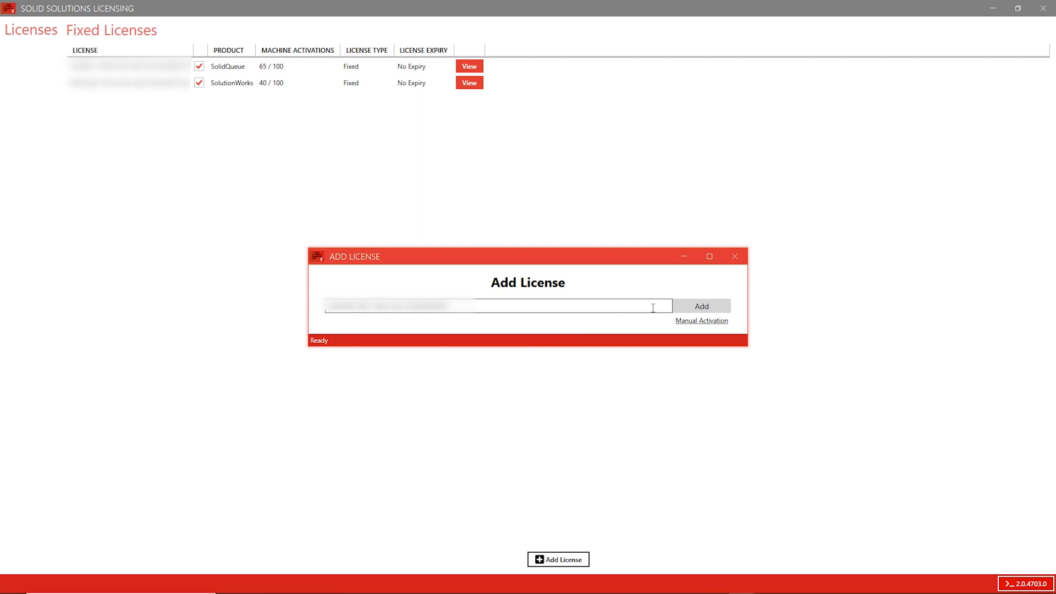
click(683, 307)
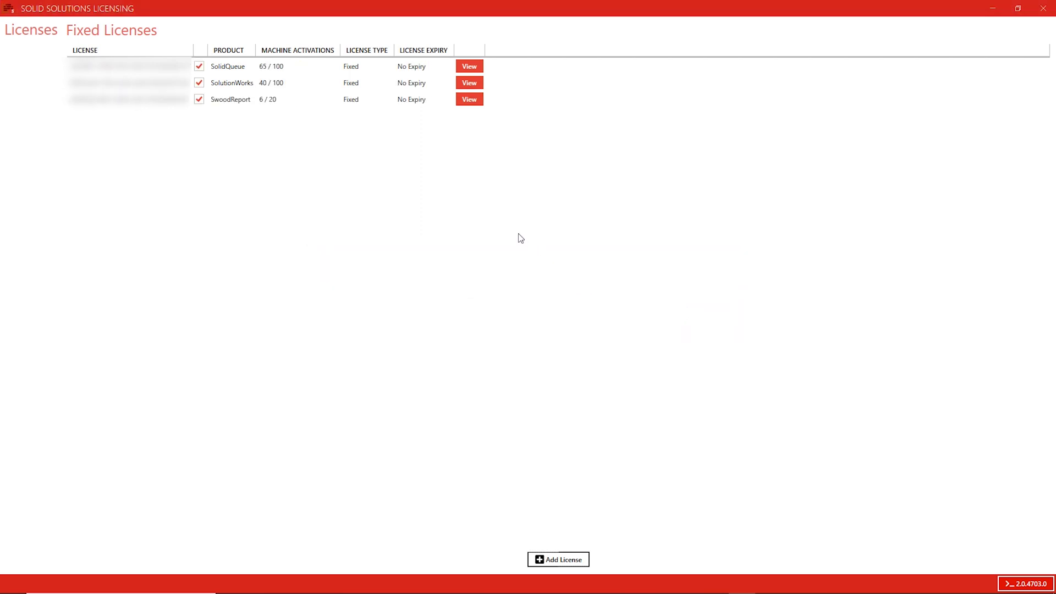
click(470, 100)
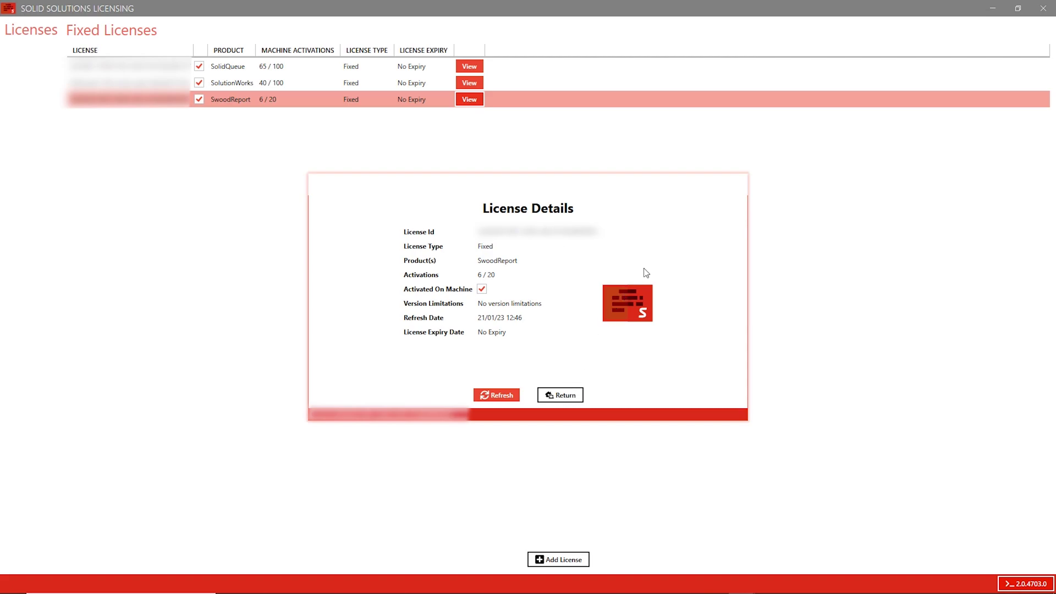
click(739, 185)
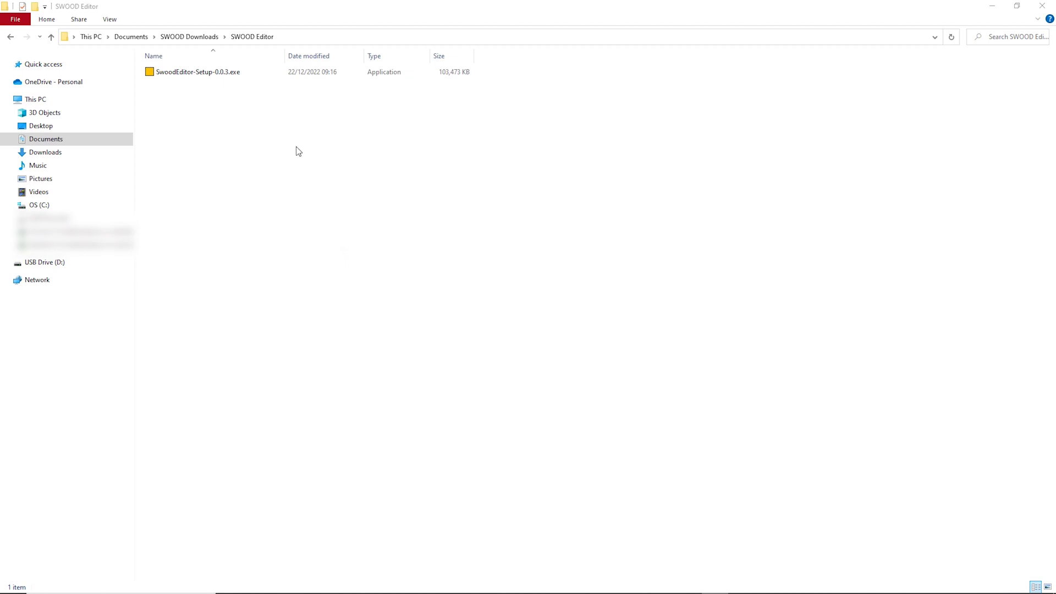
Run SwoodEditor-Setup-0.0.3.exe and bring up the installed Swood Editor v0.0.3 window
double_click(262, 76)
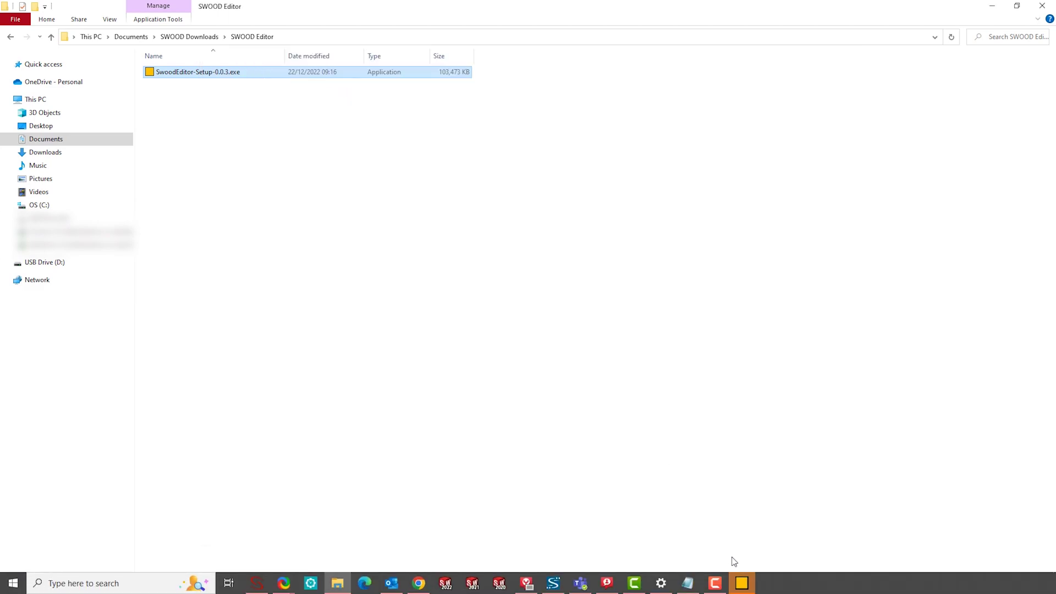
click(745, 583)
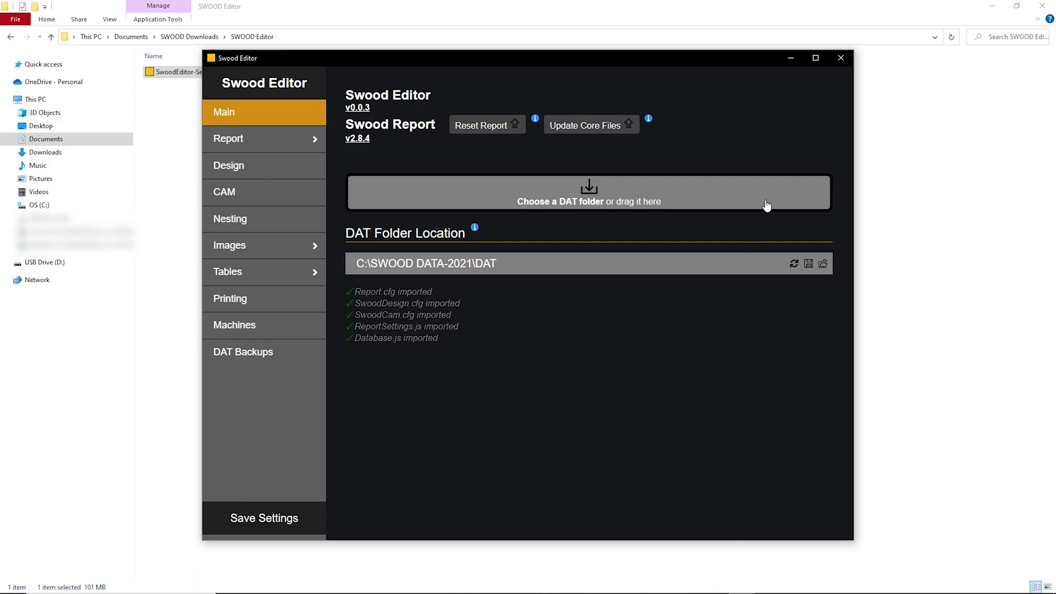
Maximise the Swood Editor window to fill the screen
click(816, 59)
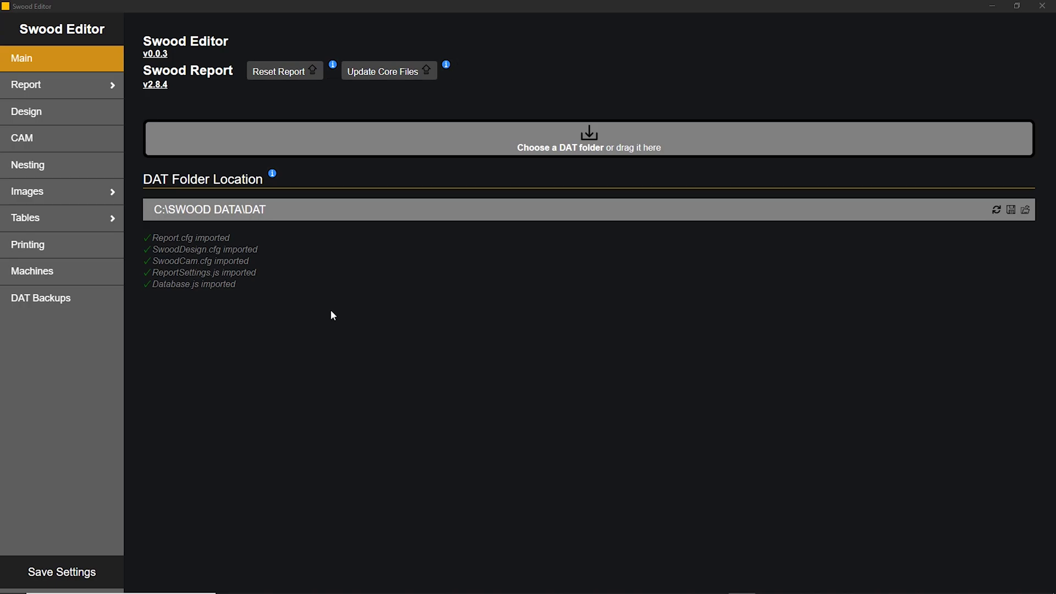
Open Report > Main Report settings, then try SWOOD Design Reporting in SOLIDWORKS
click(106, 90)
click(105, 118)
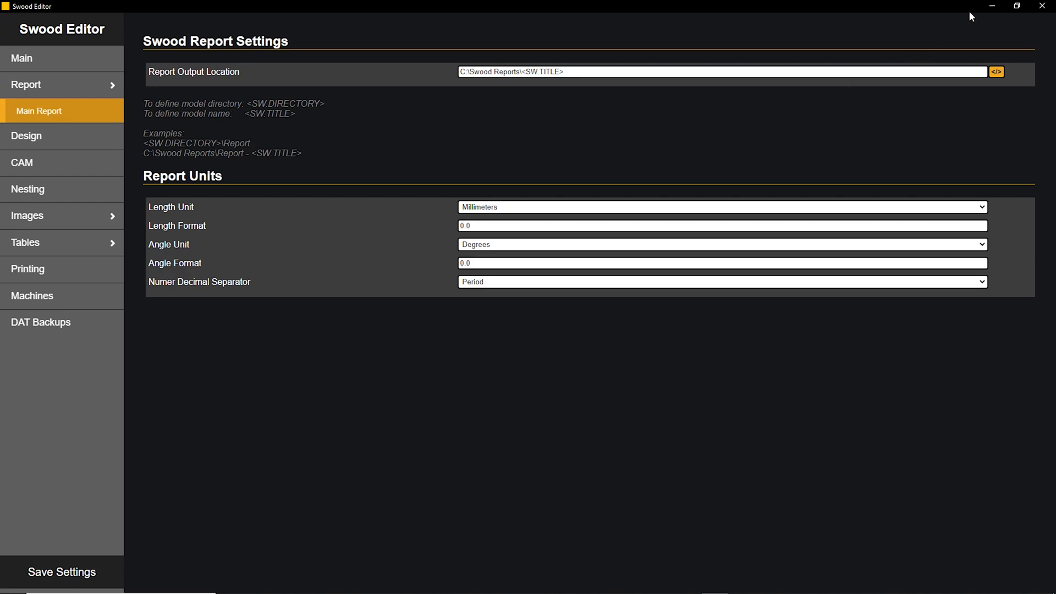
click(992, 7)
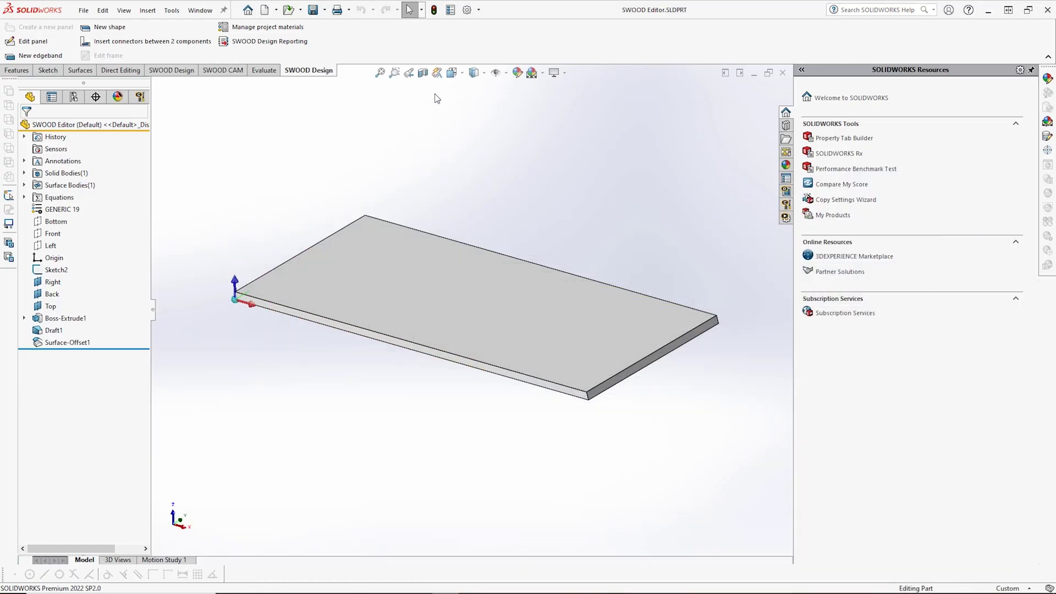
click(264, 44)
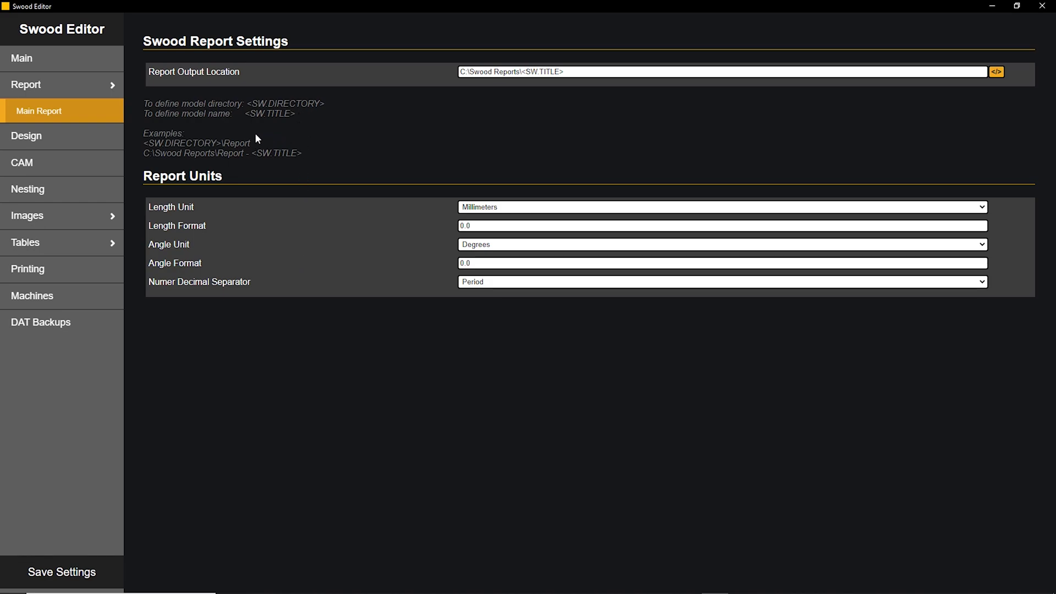
Change the report output location from C:\Swood Reports to <SW.DIRECTORY>\Report, then view Design settings
mouse_move(144, 143)
mouse_down()
mouse_move(251, 143)
mouse_move(143, 143)
mouse_up()
click(259, 146)
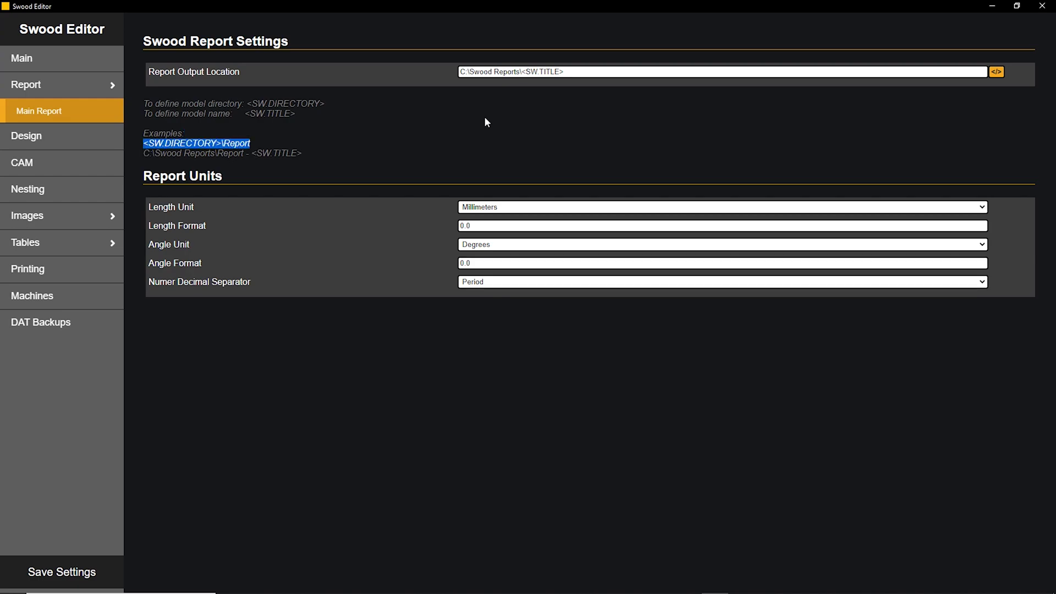
click(523, 73)
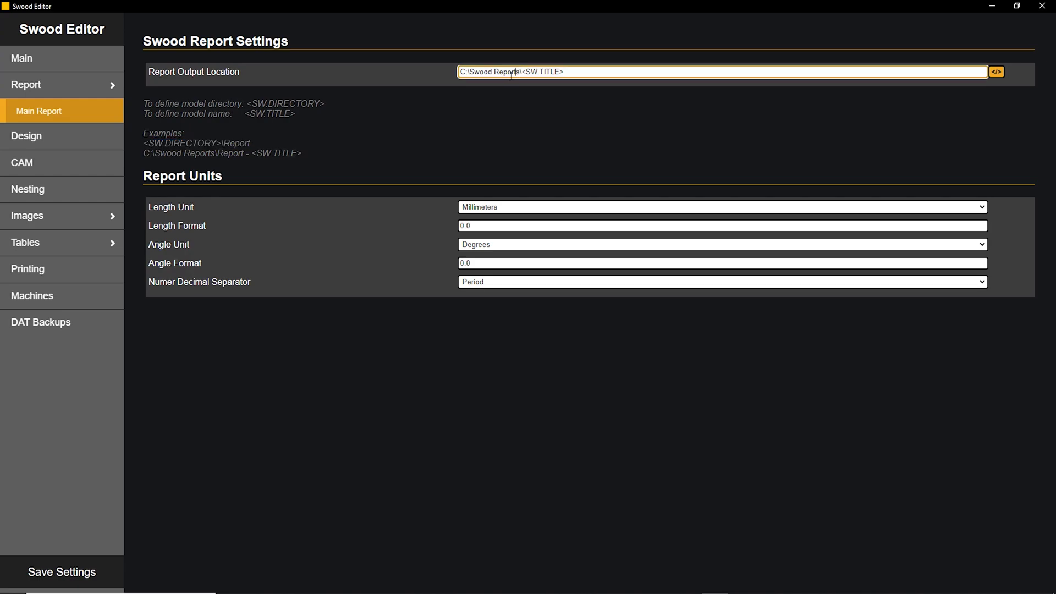
drag(517, 73, 466, 73)
text(<SW.DIRECTORY>\Report)
click(547, 134)
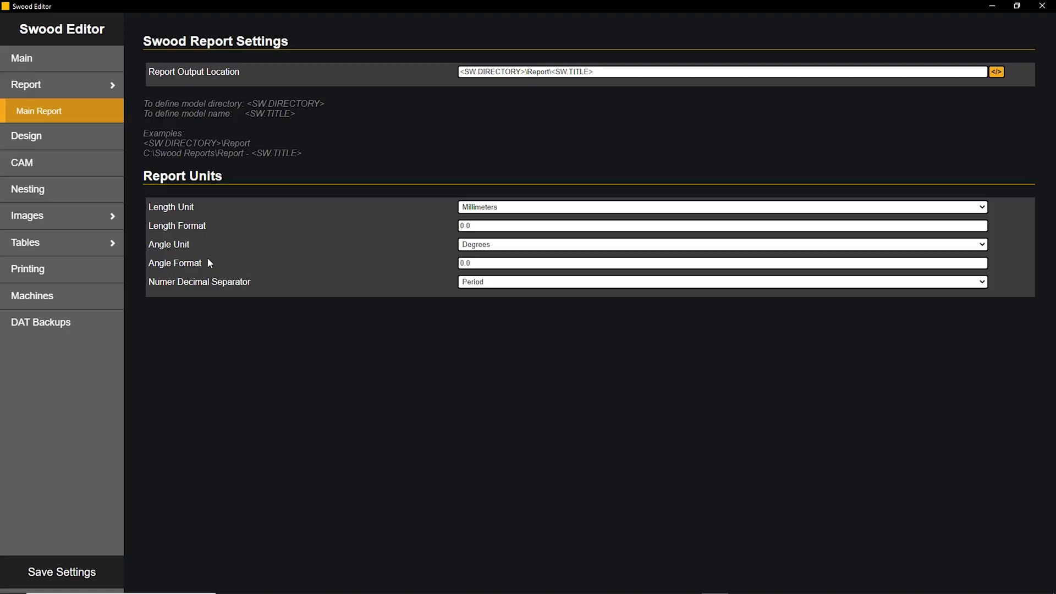
click(105, 139)
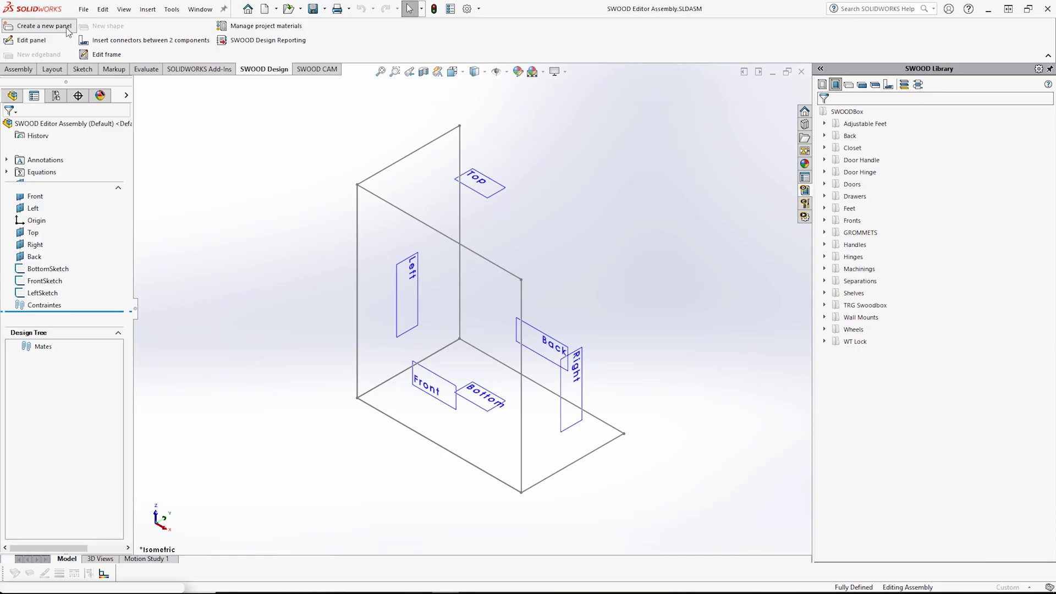
Create a Left panel, which gets the default name Left_SWOOD Editor Assembly
click(66, 27)
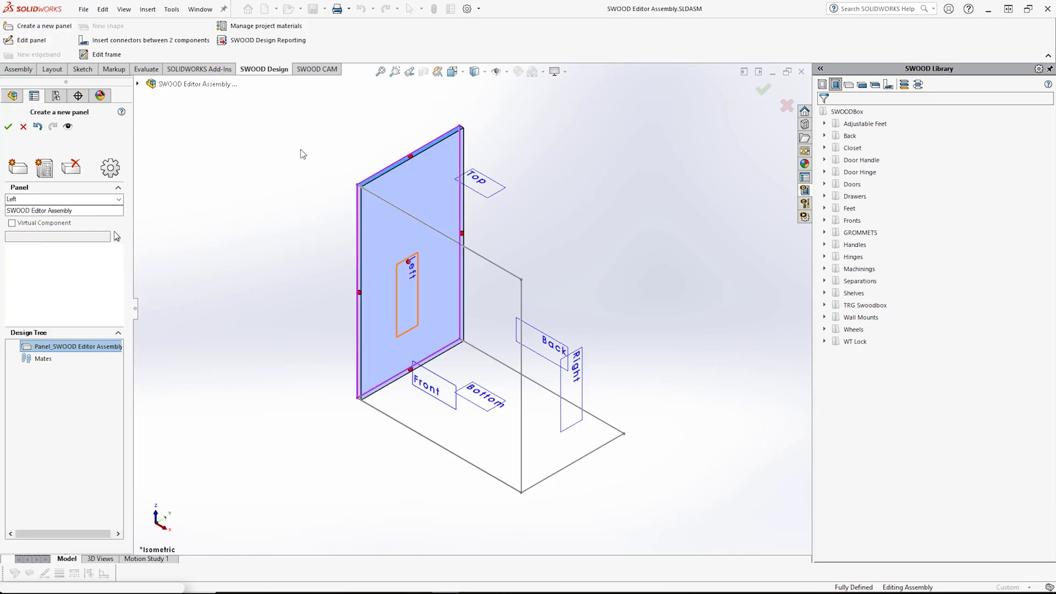
click(7, 126)
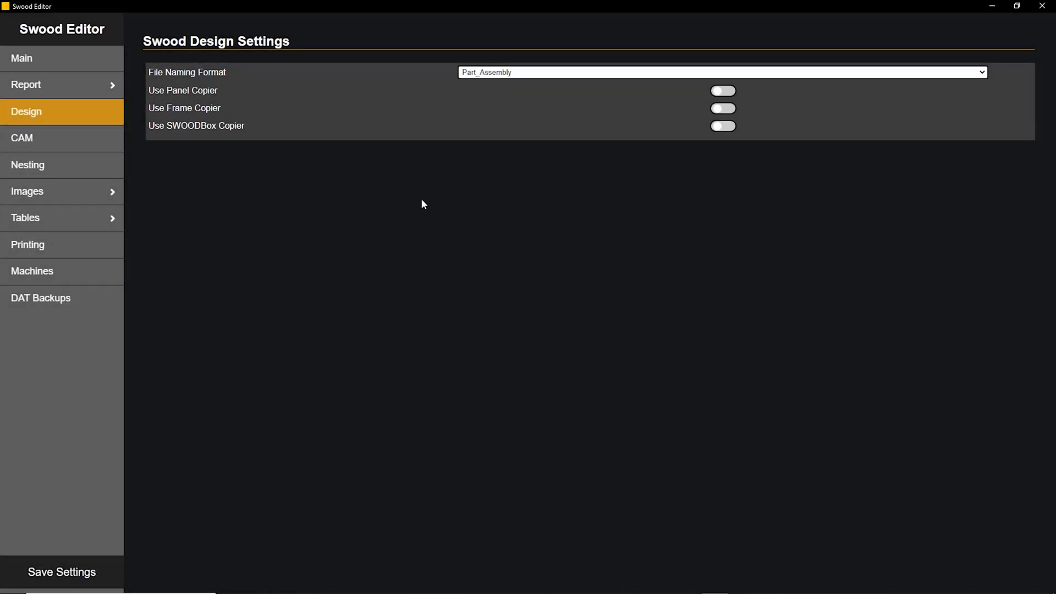
Set File Naming Format to Assembly_Part, enable Use Frame Copier, and save the settings
click(525, 73)
click(534, 90)
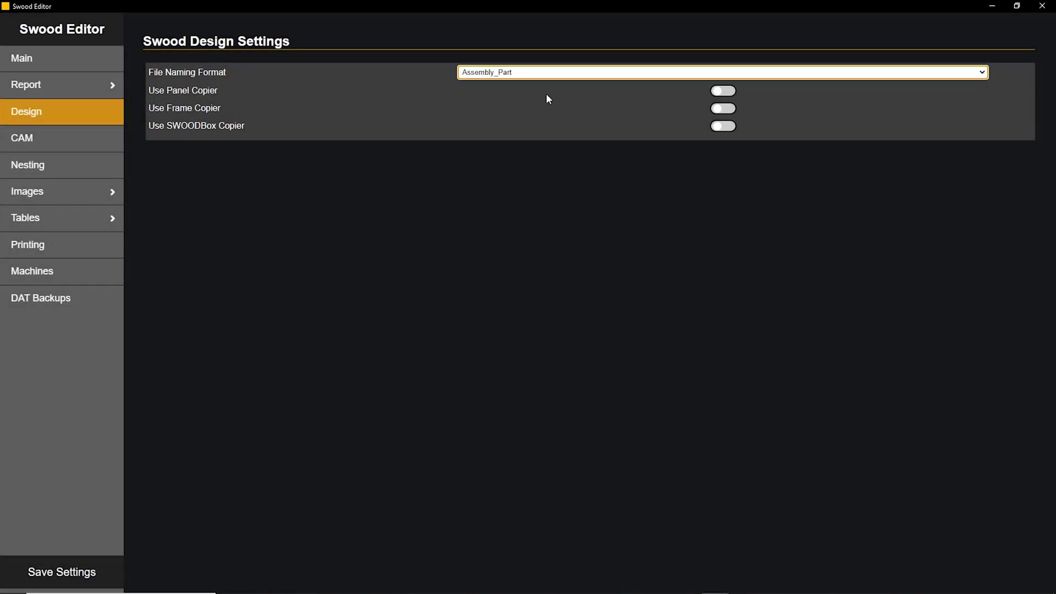
click(722, 111)
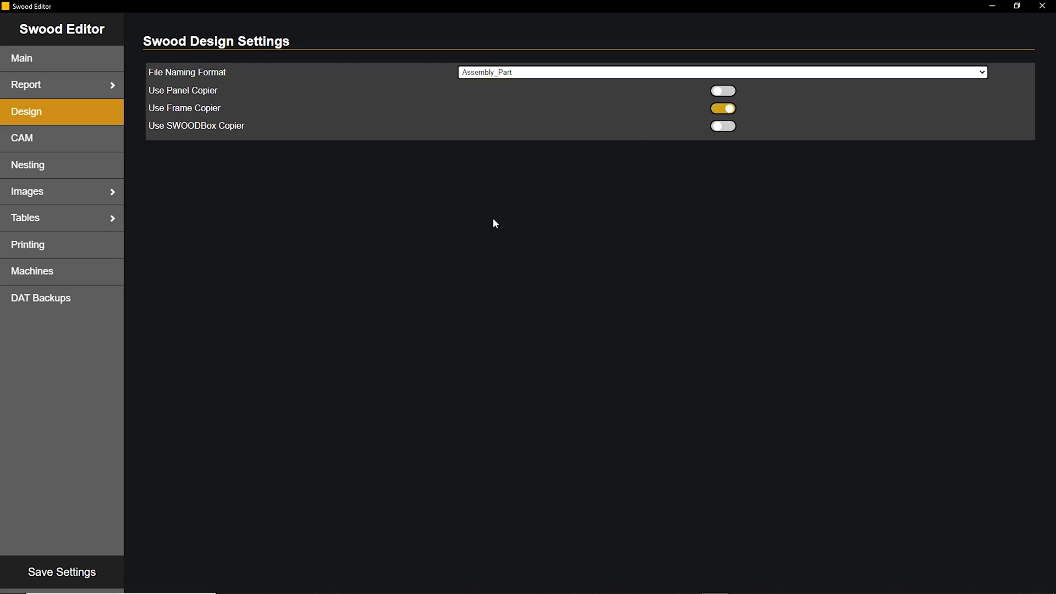
click(108, 571)
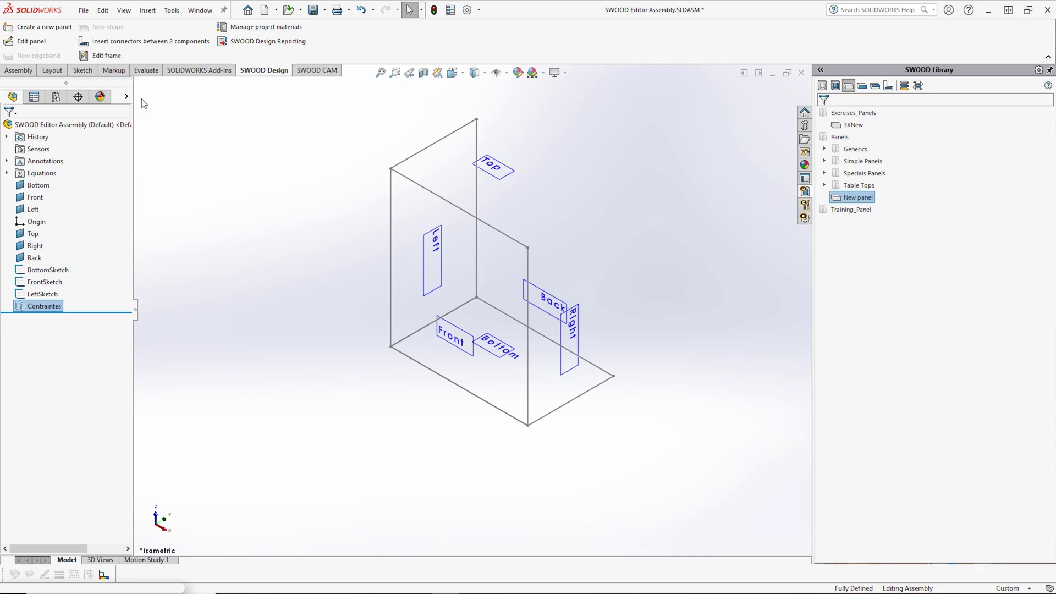
Create a new left-side panel, now named SWOOD Editor Assembly_Left_1
click(37, 26)
click(43, 169)
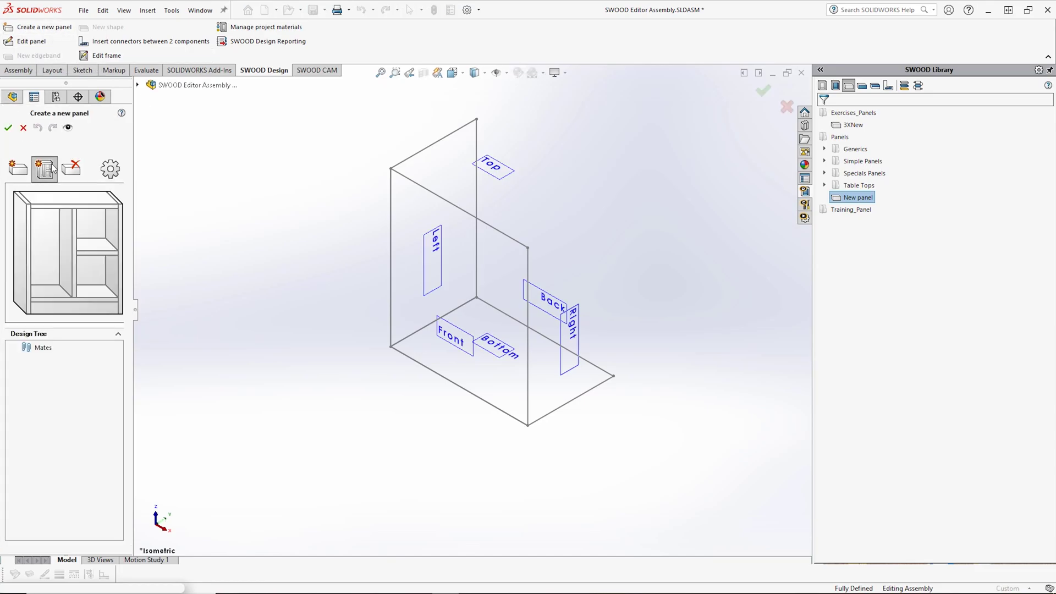
click(20, 231)
click(7, 128)
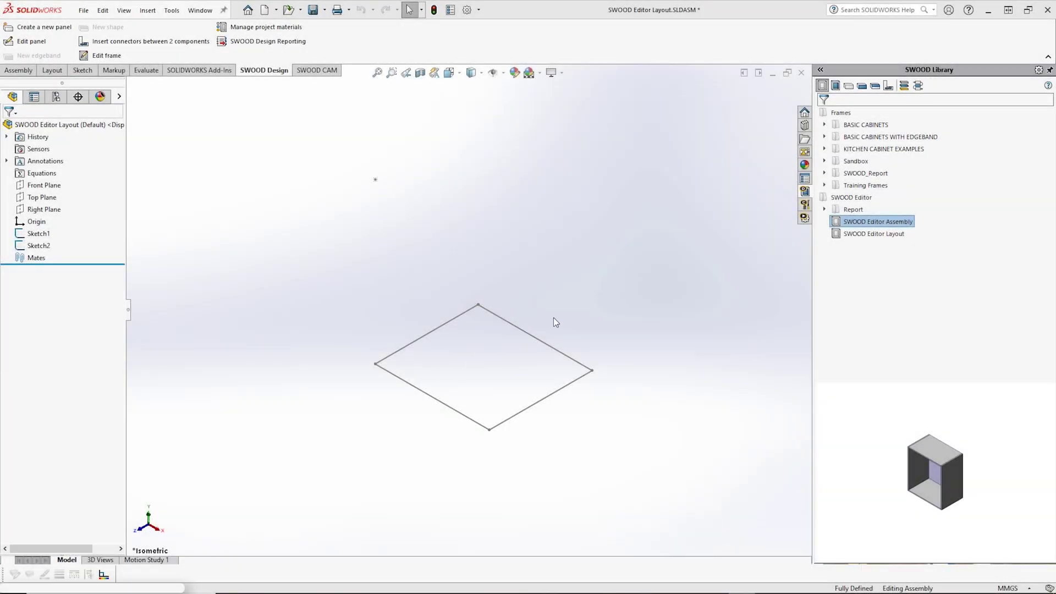
Frame-copy the SWOOD Editor Assembly with the target renamed to SWOOD Editor Assembly_Test
right_click(855, 221)
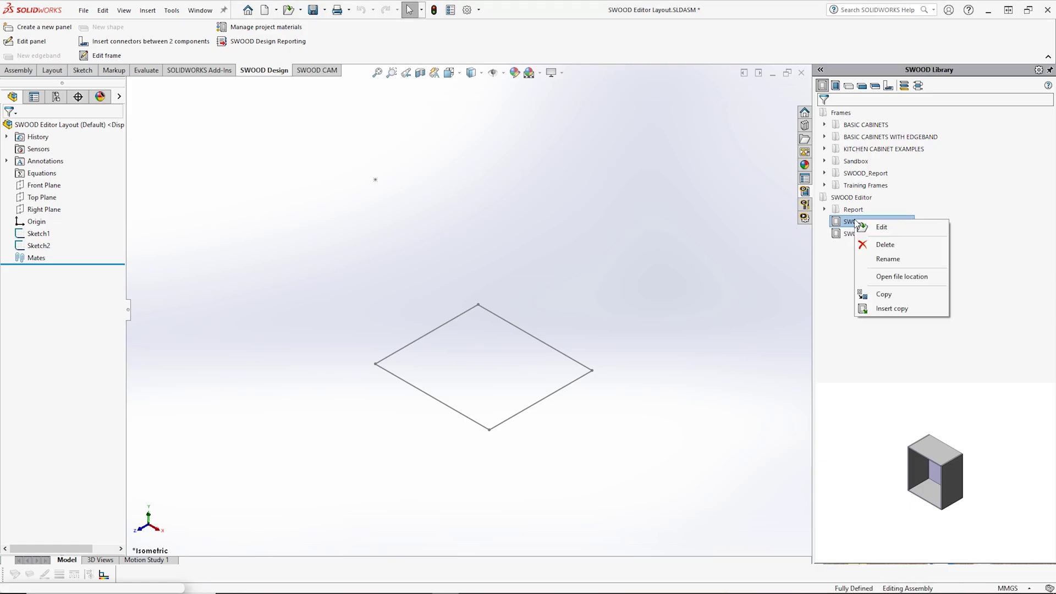
click(888, 309)
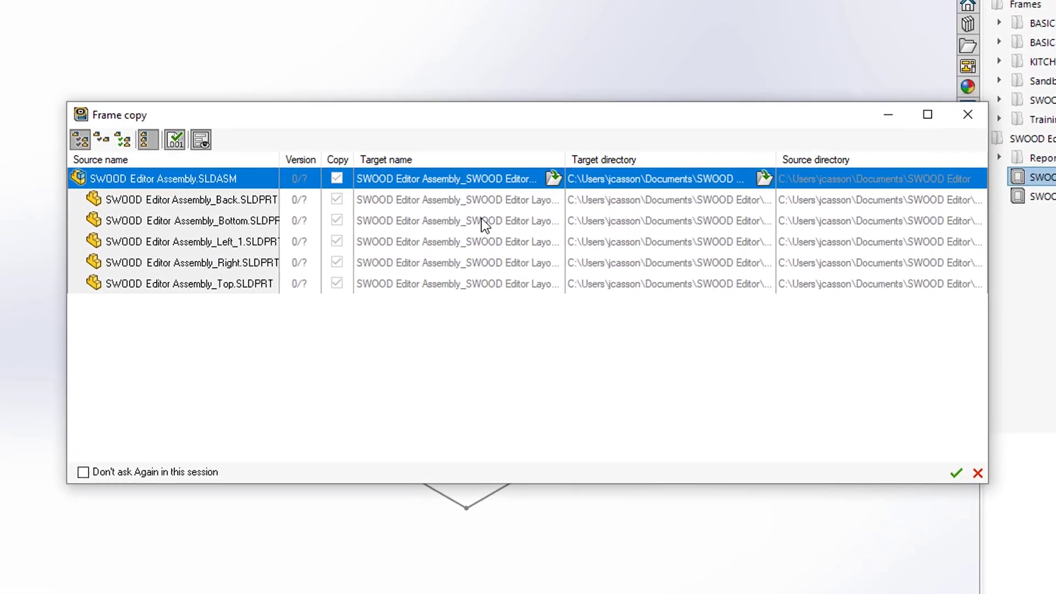
click(511, 181)
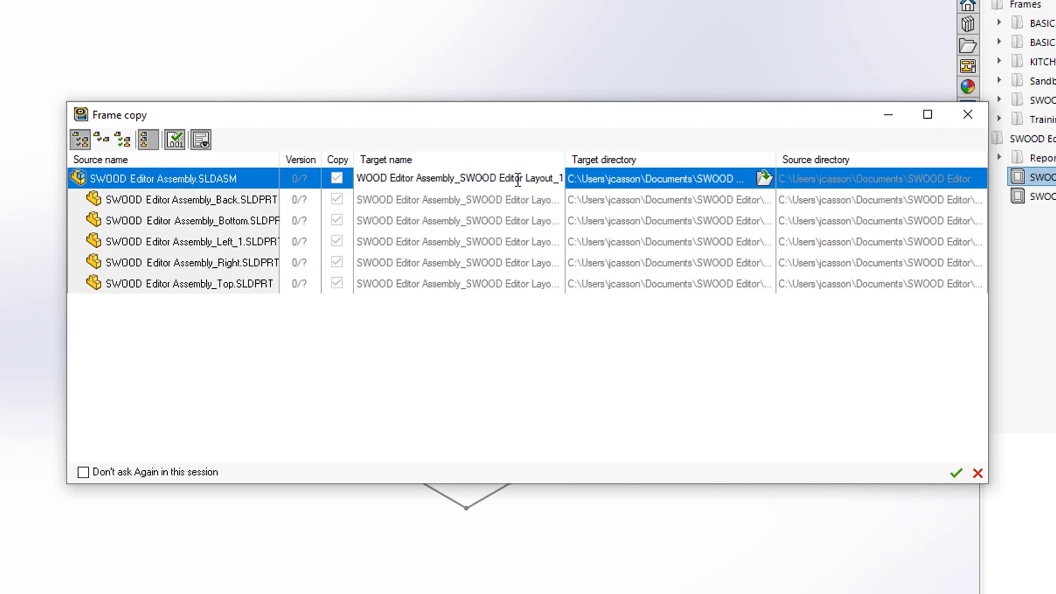
drag(460, 181, 582, 184)
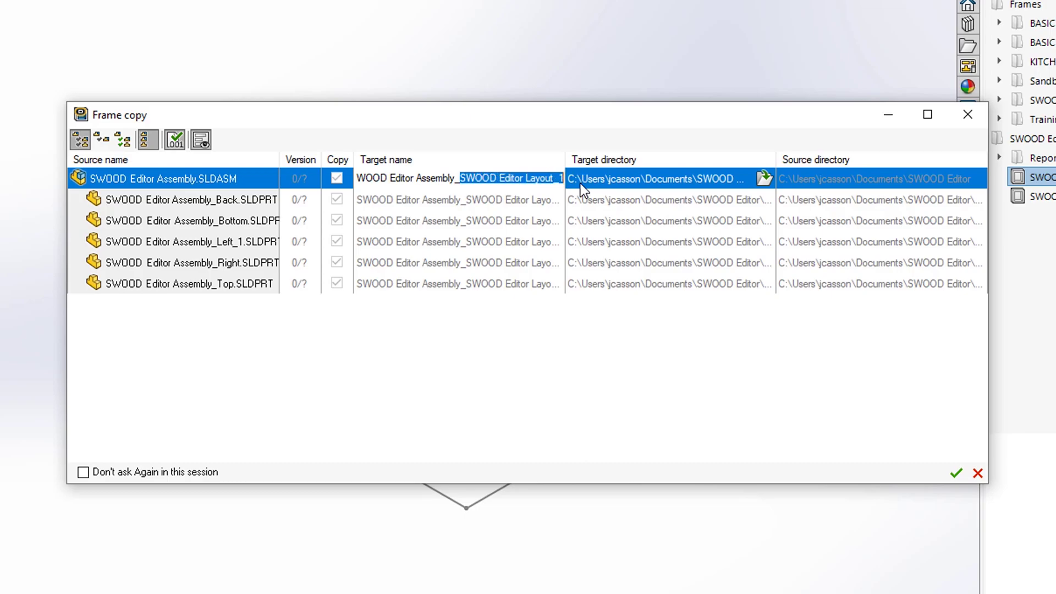
text(Te)
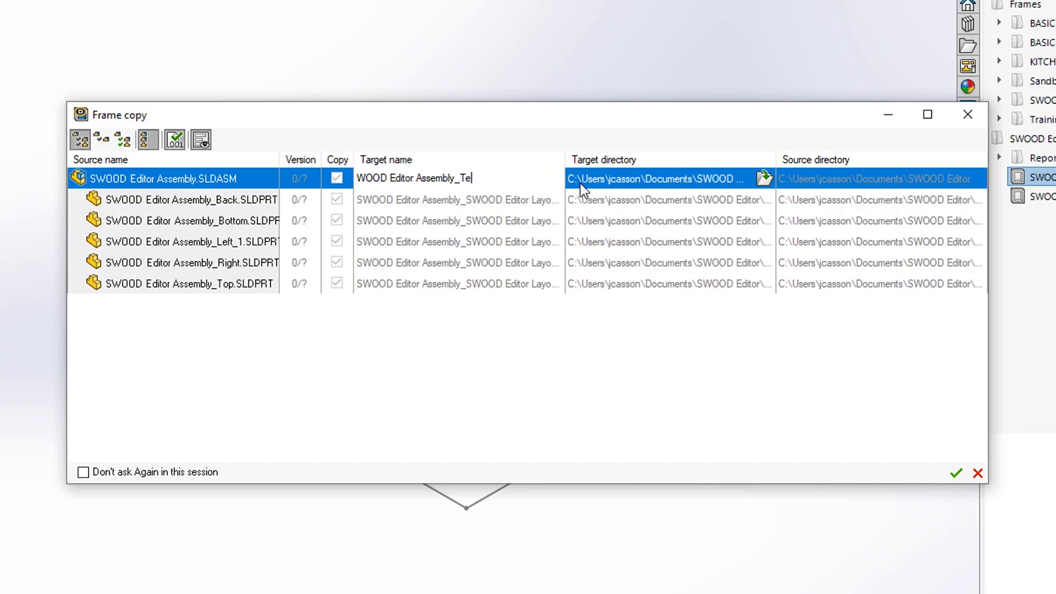
text(st)
key(Return)
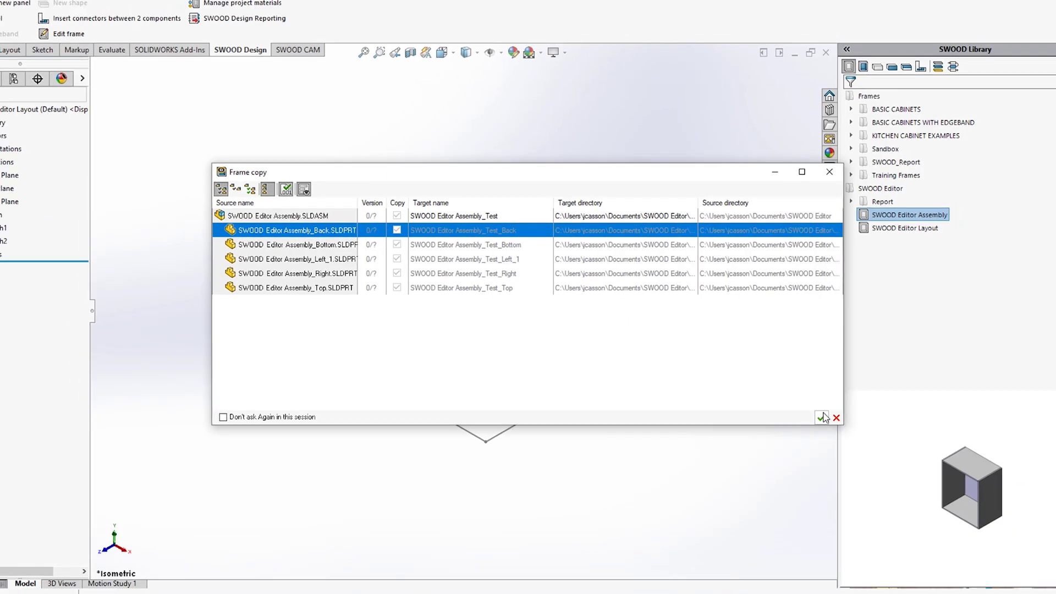
click(806, 410)
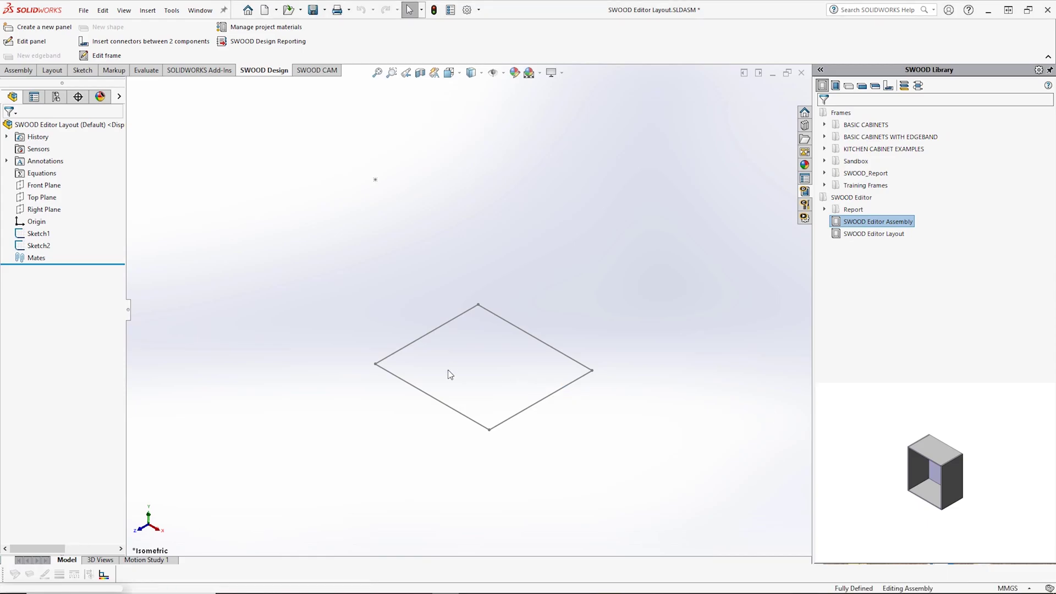
Position the _Test cabinet on origin, width, depth and height sketch points, then build it
click(375, 365)
click(490, 432)
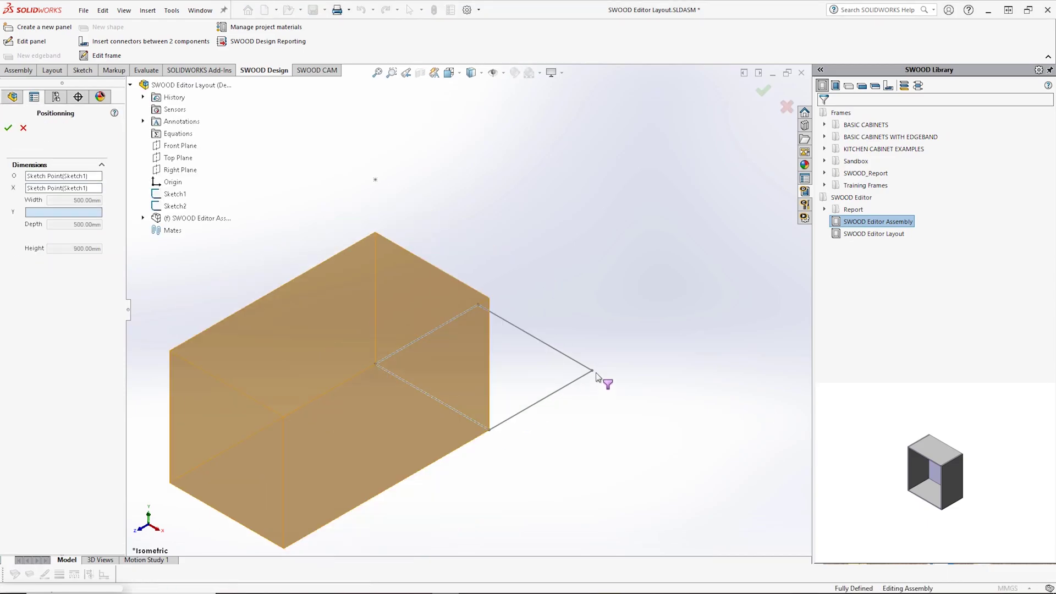
click(591, 371)
click(375, 180)
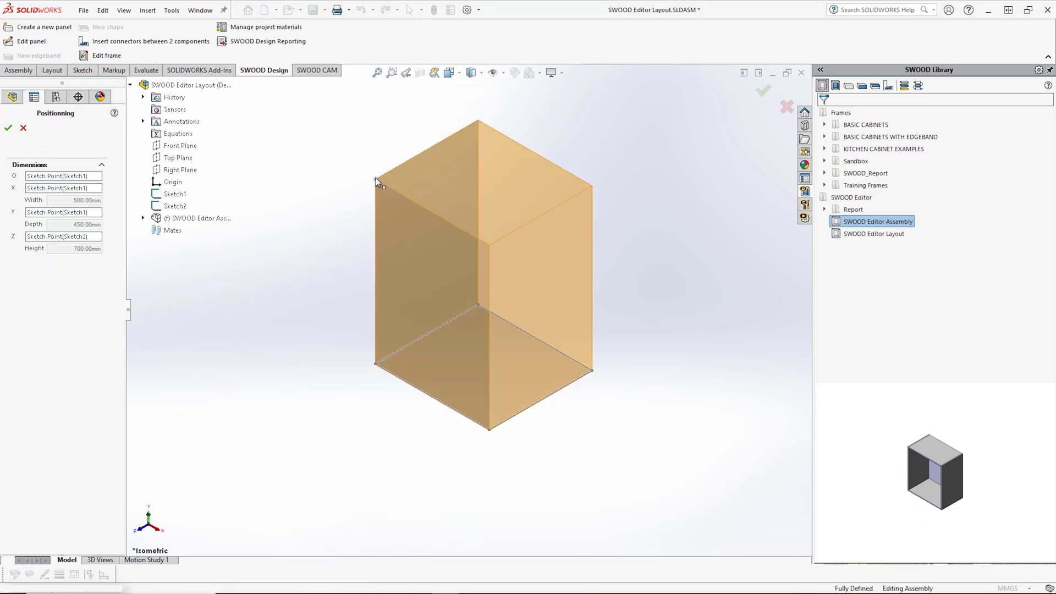
click(7, 128)
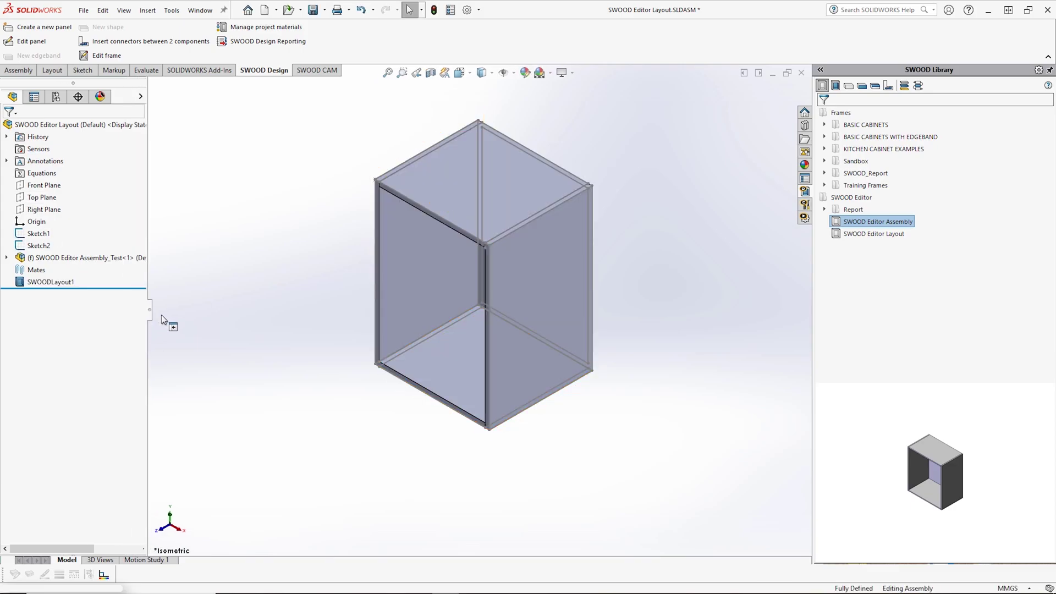
drag(126, 310, 148, 317)
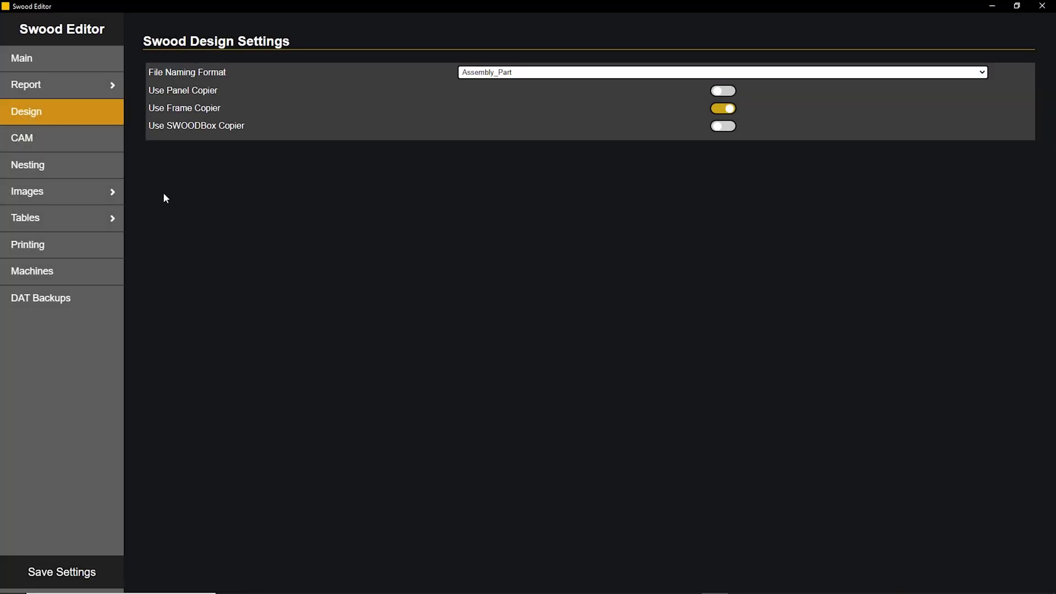
Check the CAM AutoDrilling option, keep its default, and view the Nesting settings page
click(88, 146)
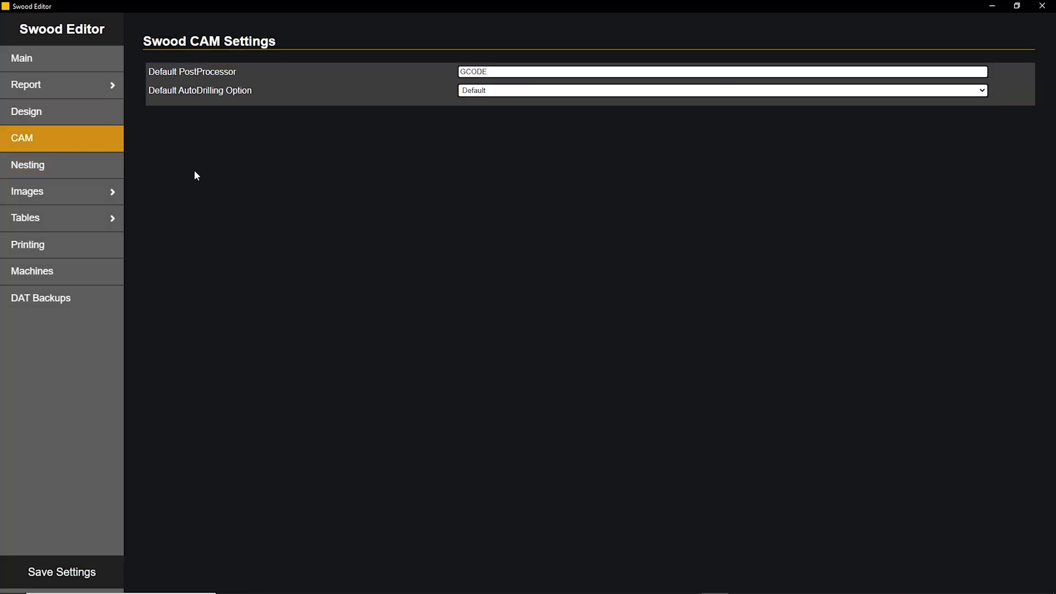
click(585, 91)
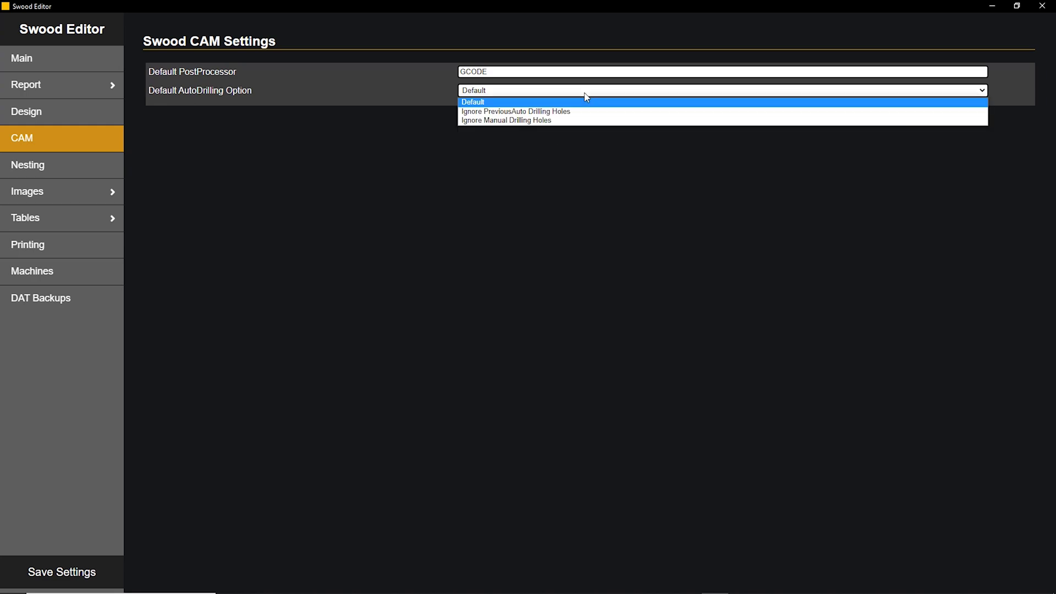
click(585, 94)
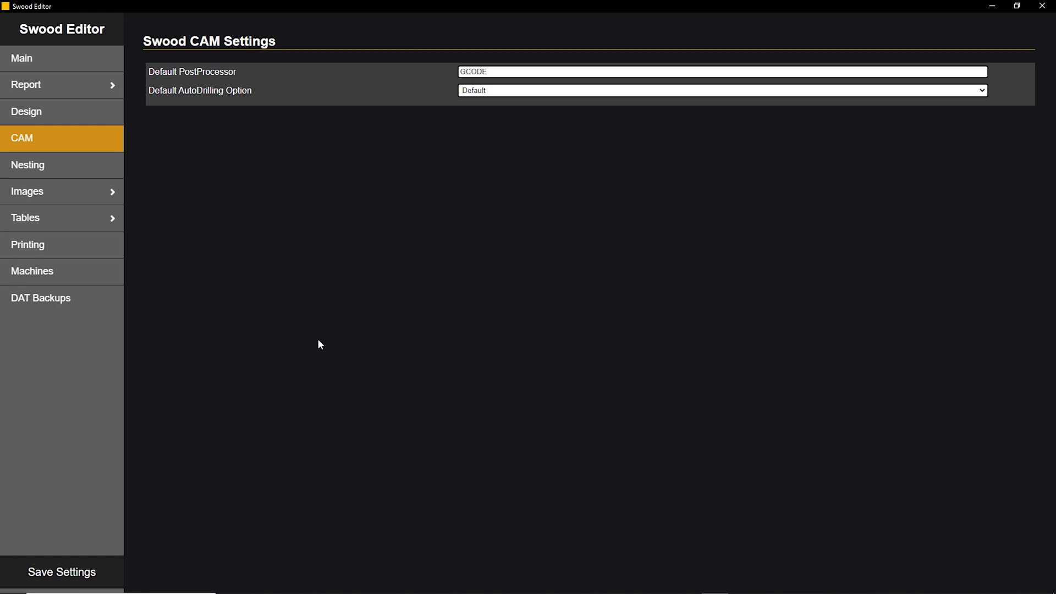
click(105, 168)
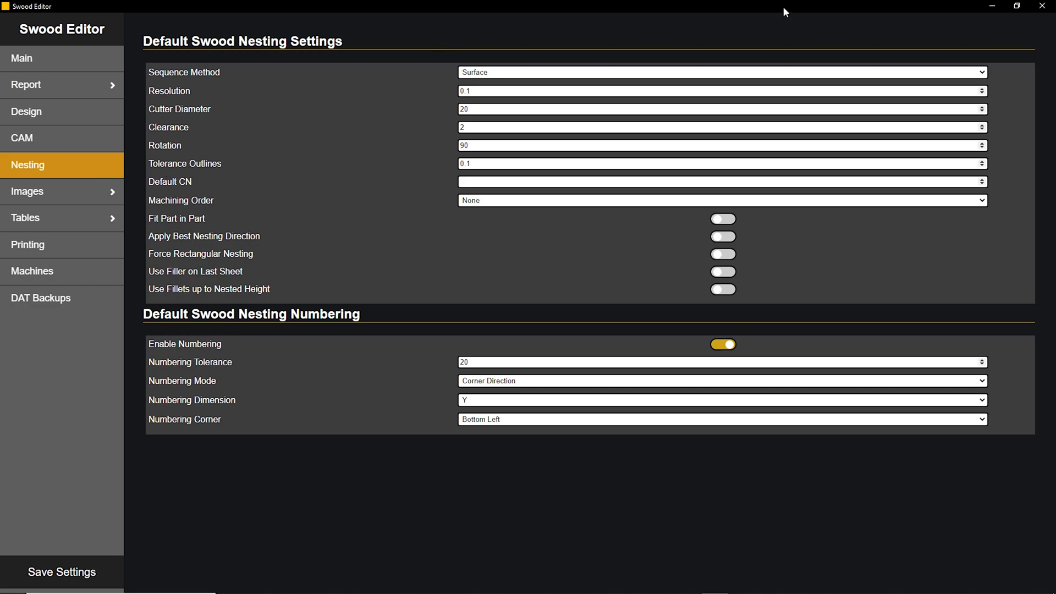
In SOLIDWORKS, start a SWOOD CAM nesting project with the active assembly as its source
click(992, 6)
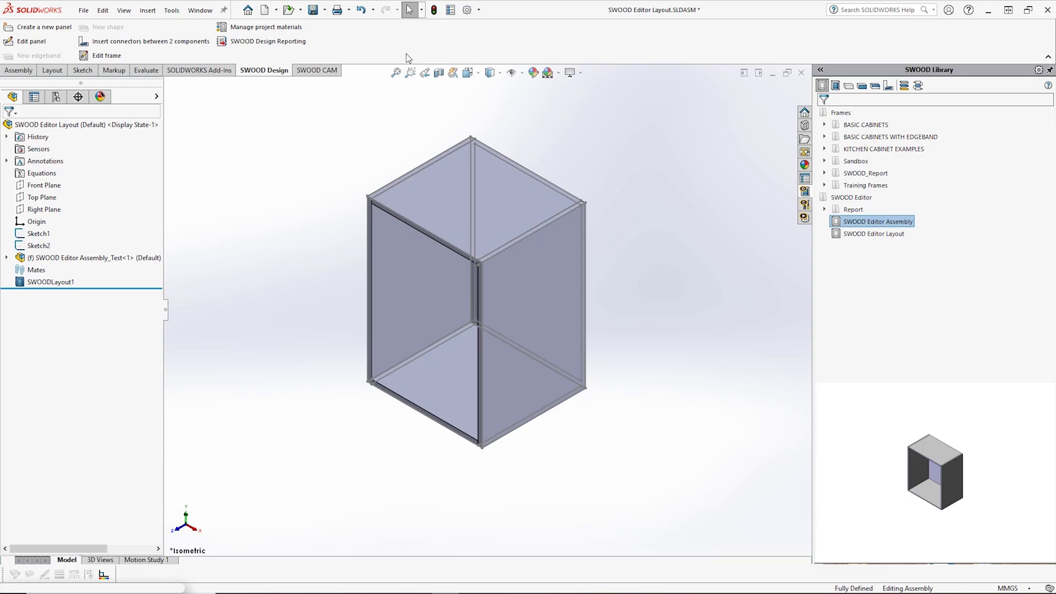
click(172, 10)
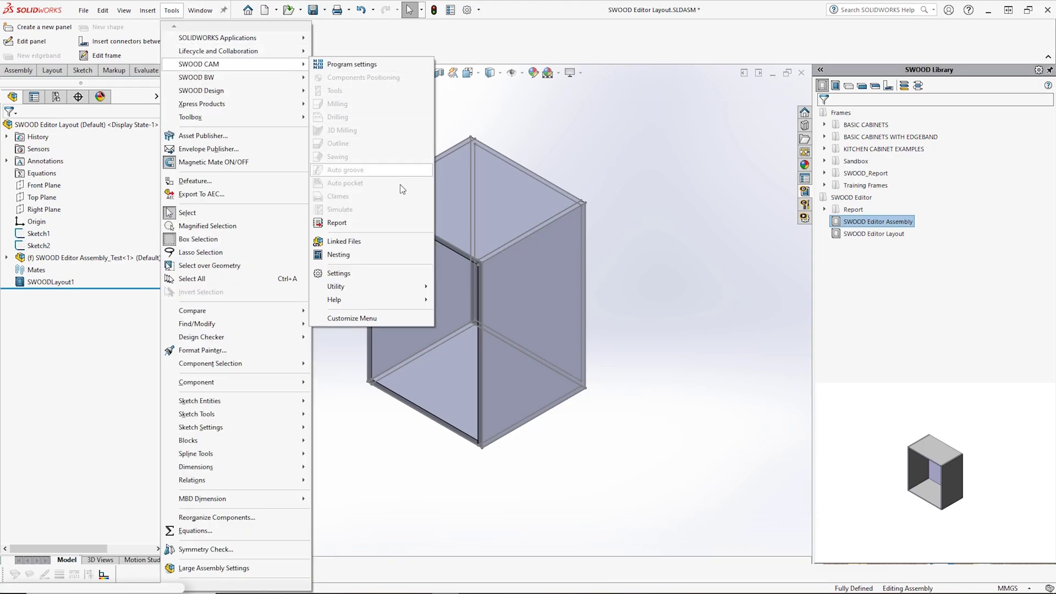
click(389, 254)
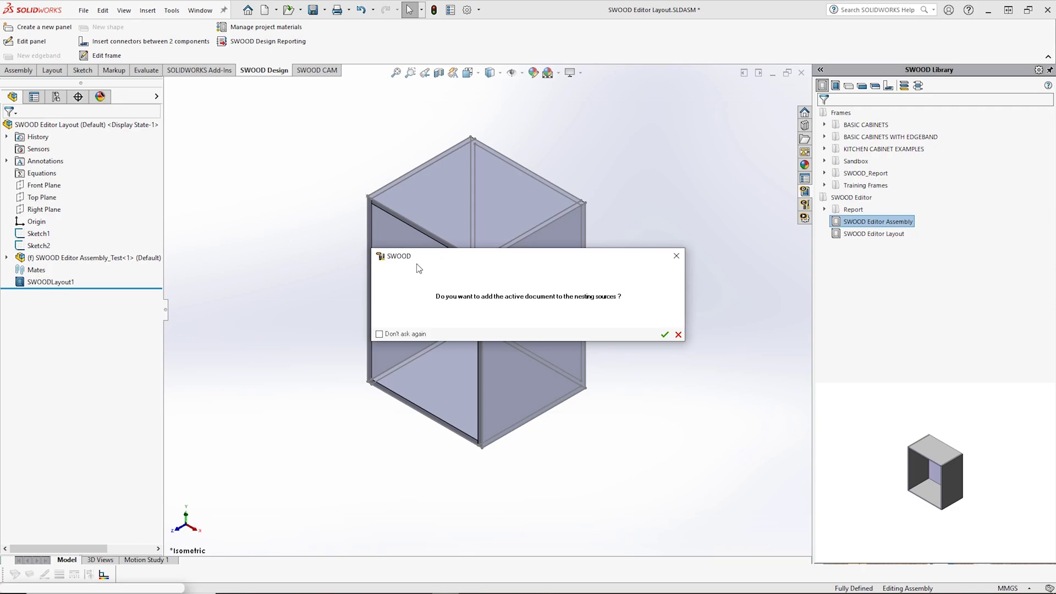
click(664, 335)
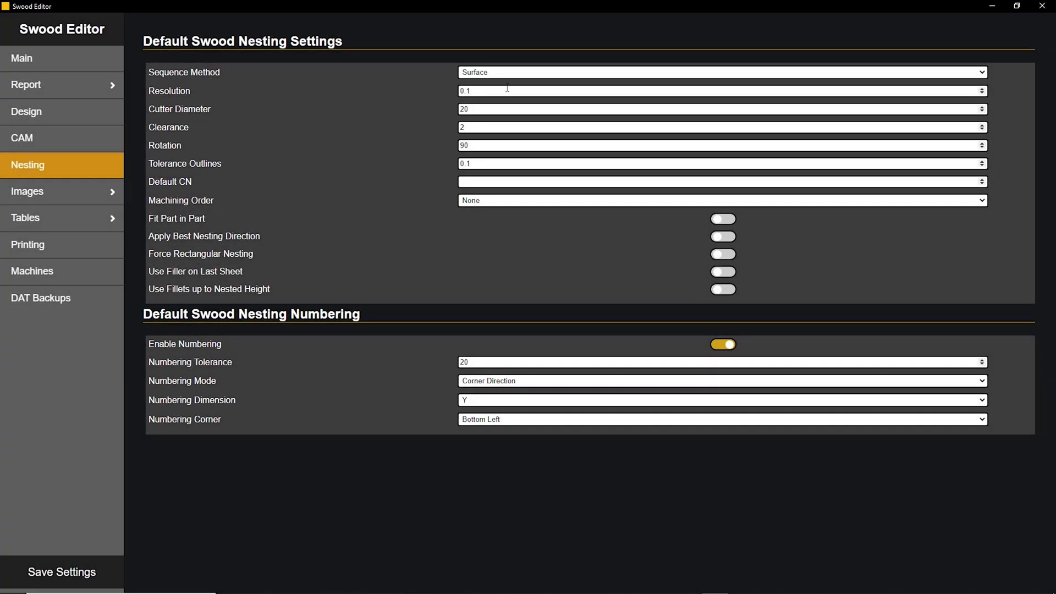
Set Perimeter sequence, rotation 180, part-in-part, best direction, cutter 40 and clearance 12, and save
click(511, 75)
click(513, 89)
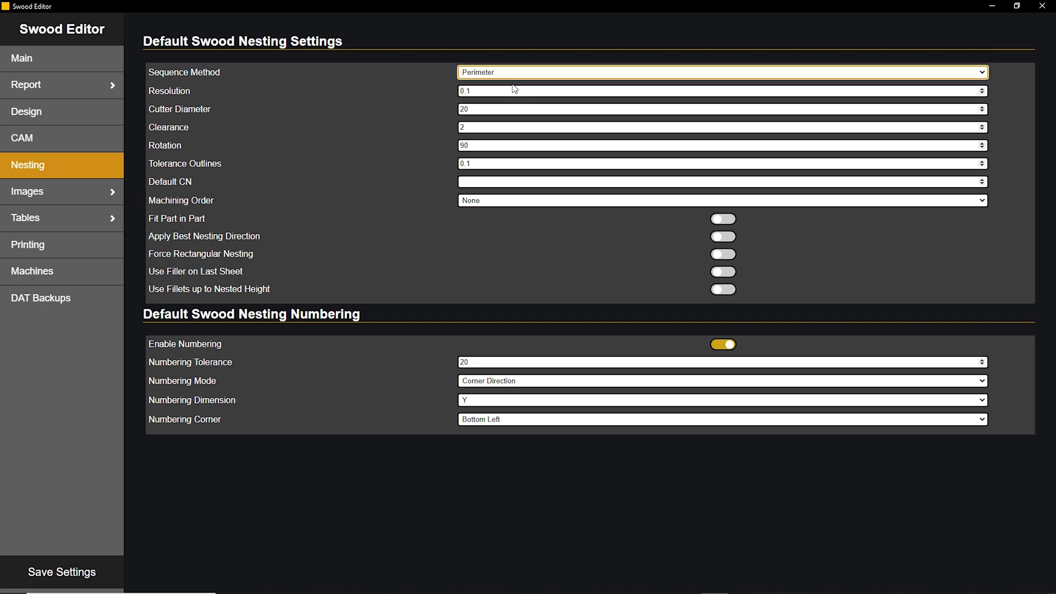
double_click(464, 146)
text(180)
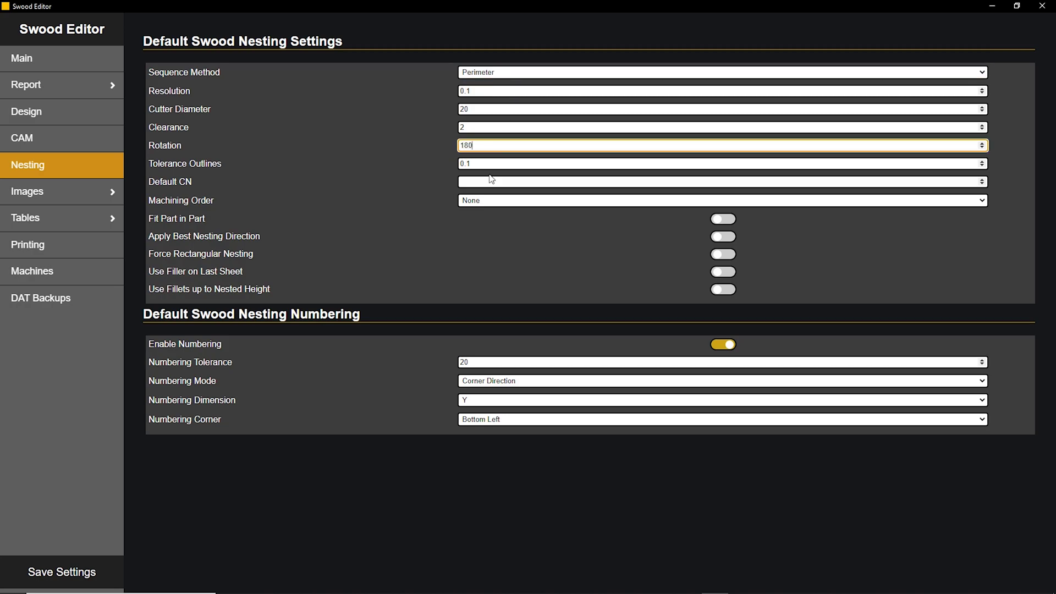
click(723, 221)
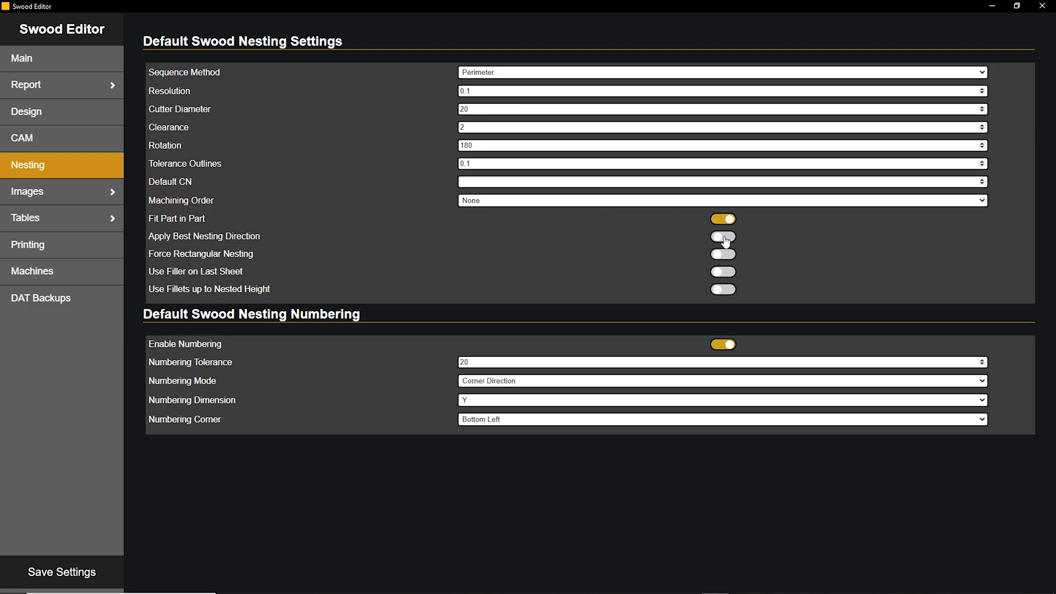
click(719, 236)
double_click(464, 109)
text(40)
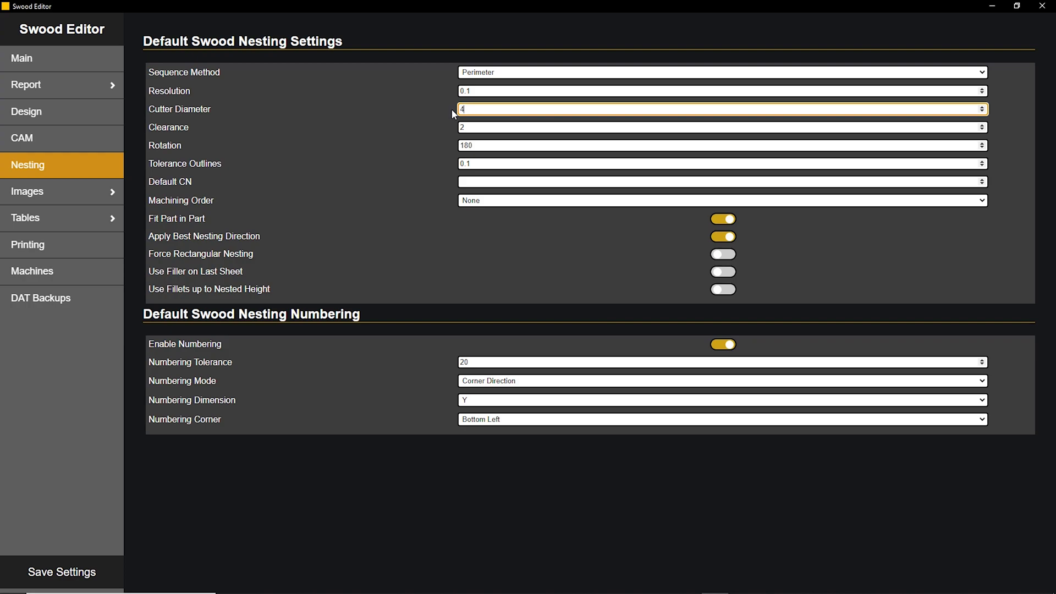
double_click(479, 126)
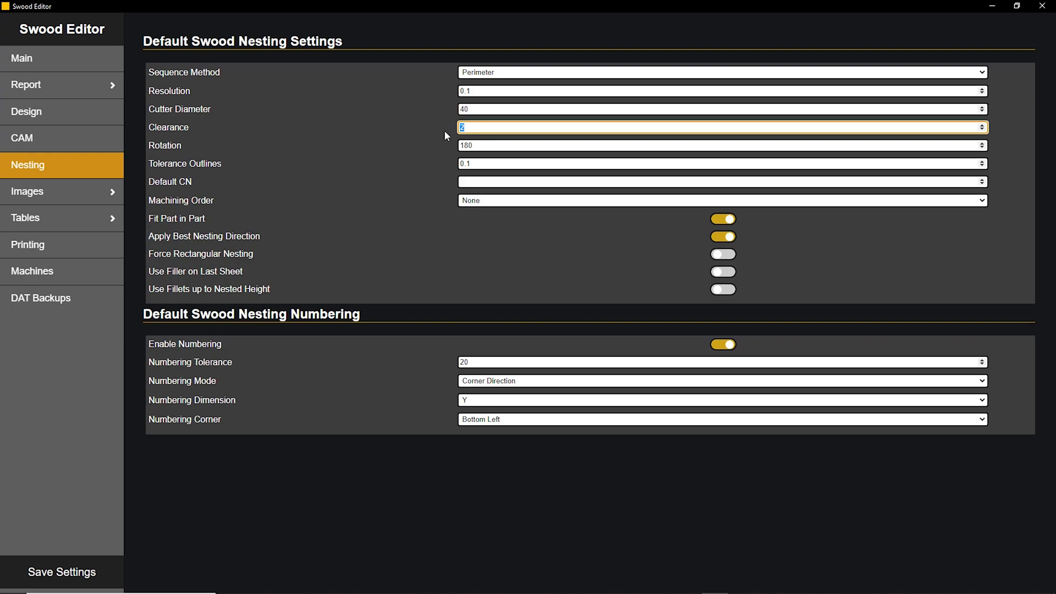
text(12)
click(87, 572)
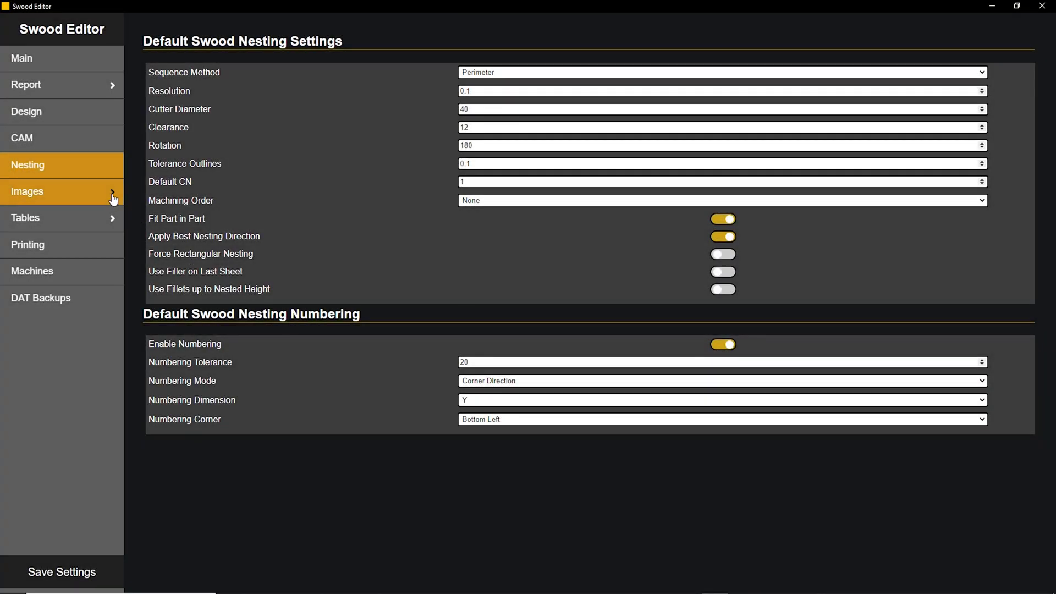
Expand Images and look over the Panel and Program image settings
click(113, 197)
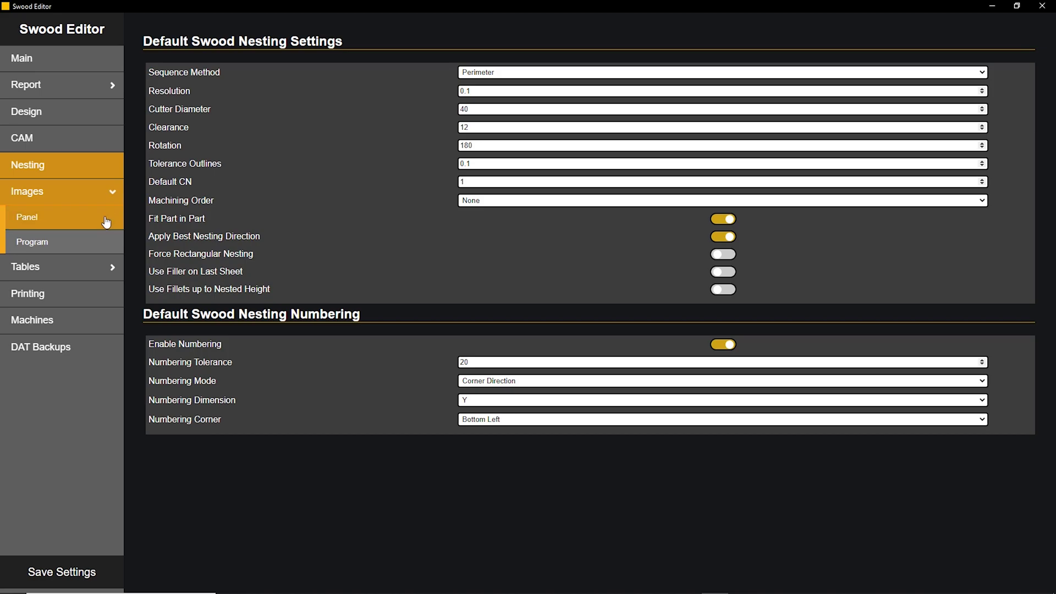
click(105, 220)
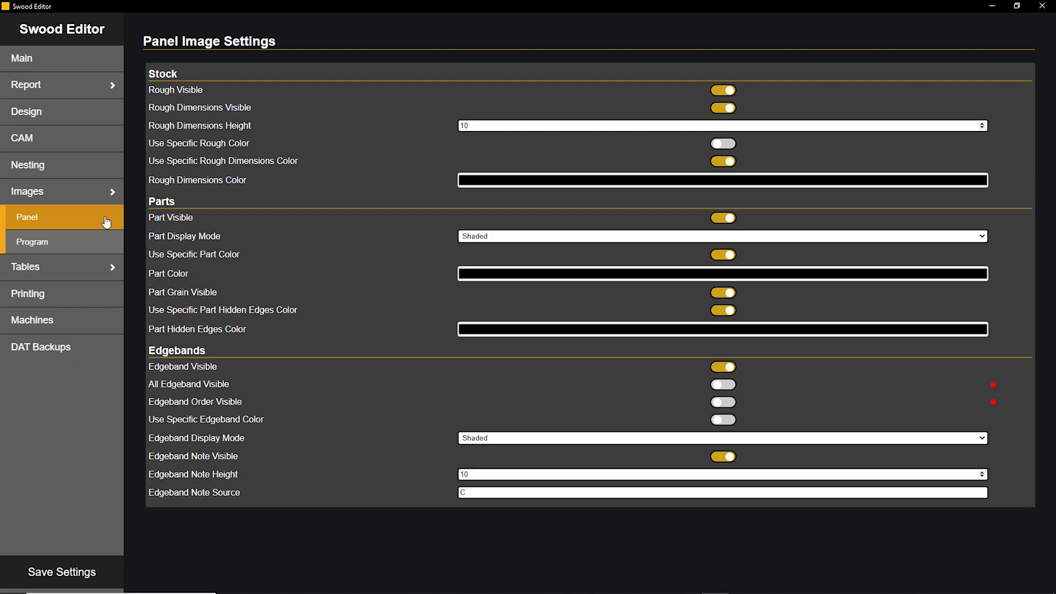
click(101, 242)
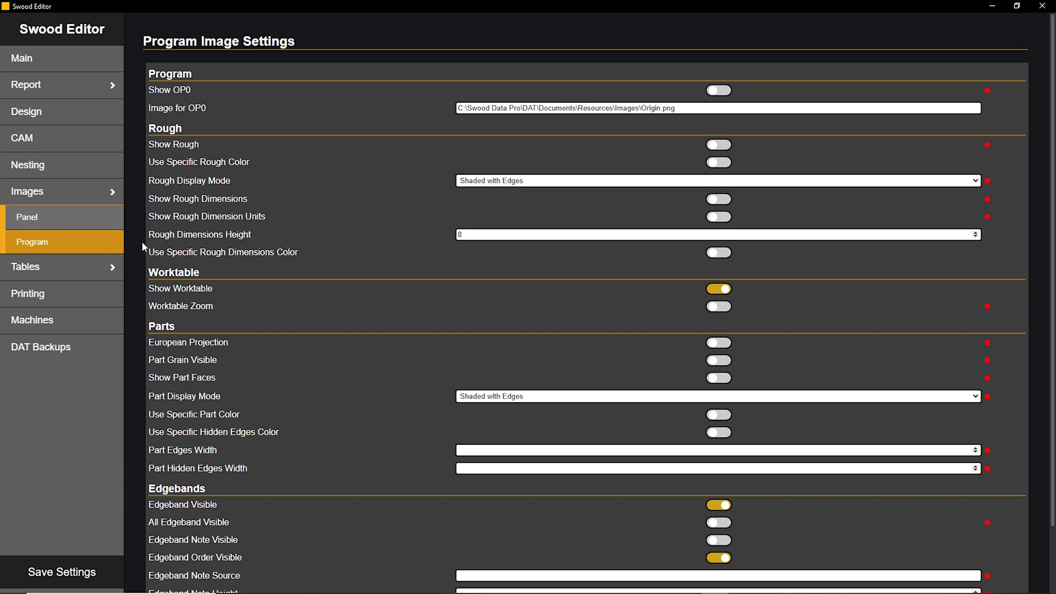
scroll(141, 241, down, 2)
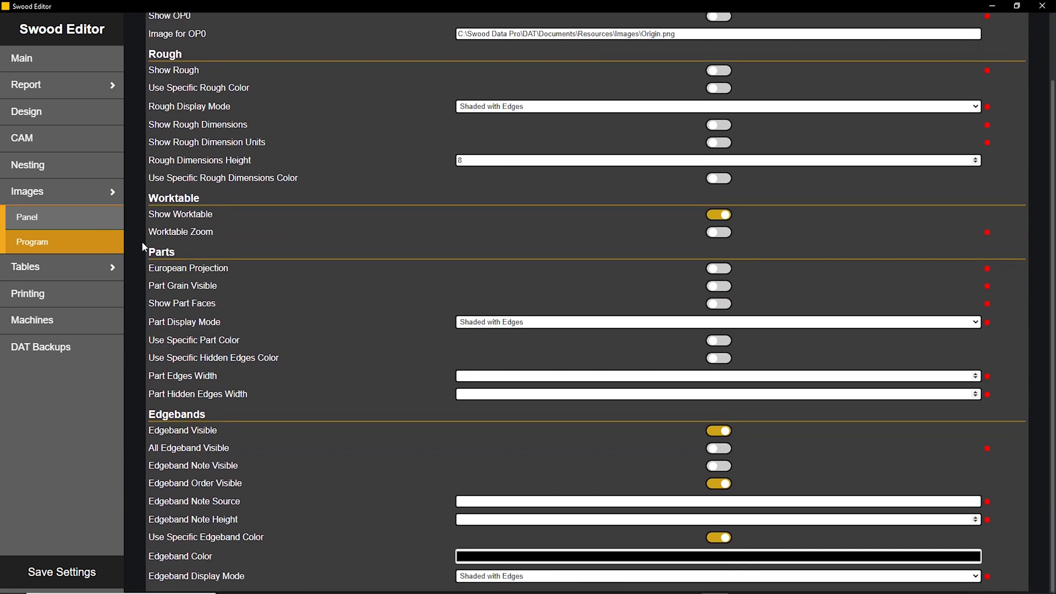
scroll(141, 241, up, 1)
scroll(141, 242, up, 1)
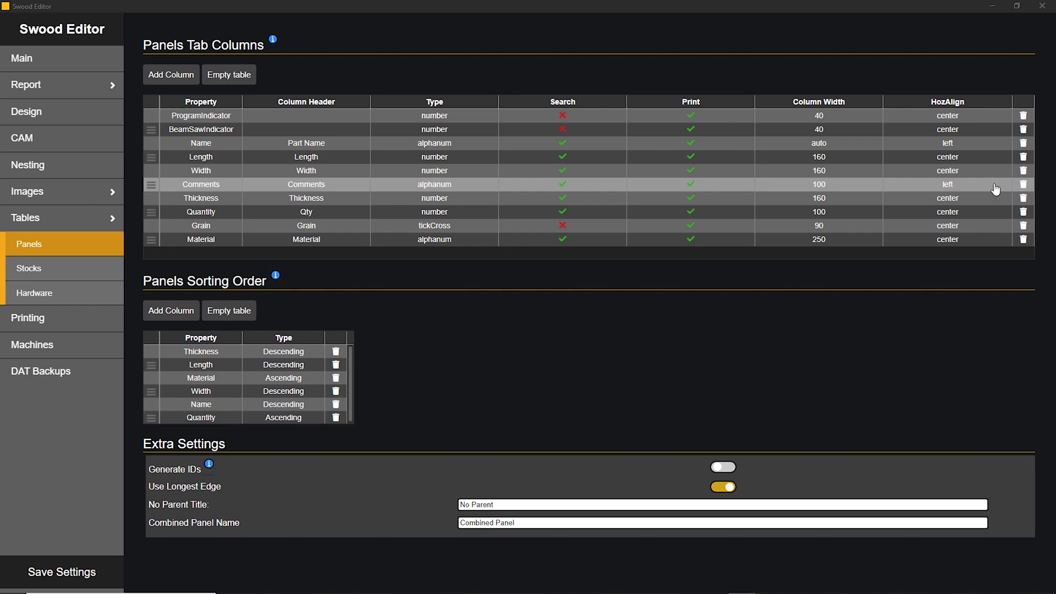
Remove the Comments column and add a new panels table row for the Weight property
click(1024, 184)
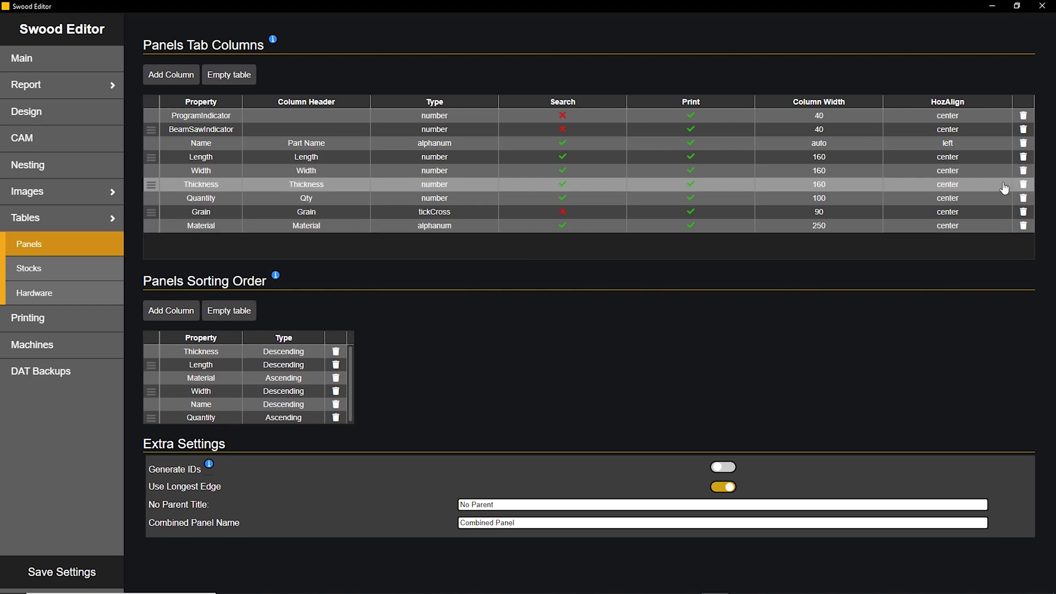
click(188, 82)
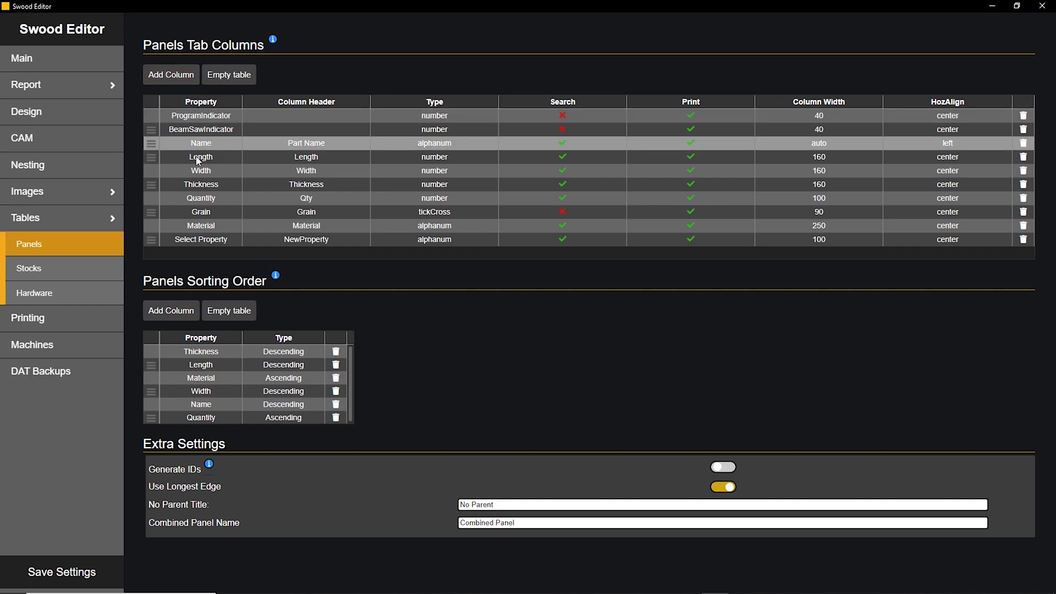
click(221, 242)
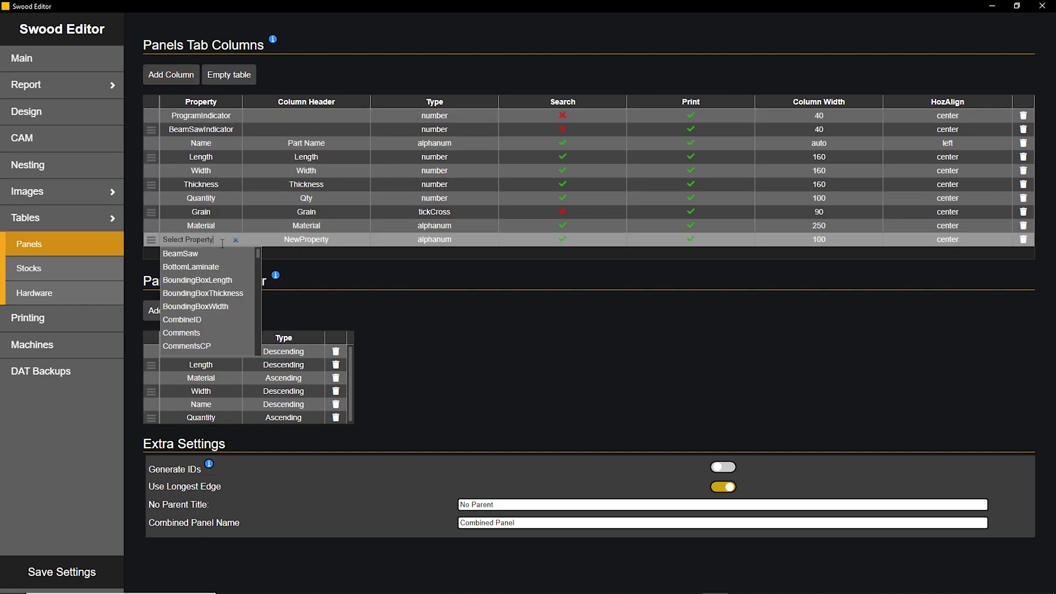
scroll(230, 281, down, 2)
scroll(229, 281, down, 2)
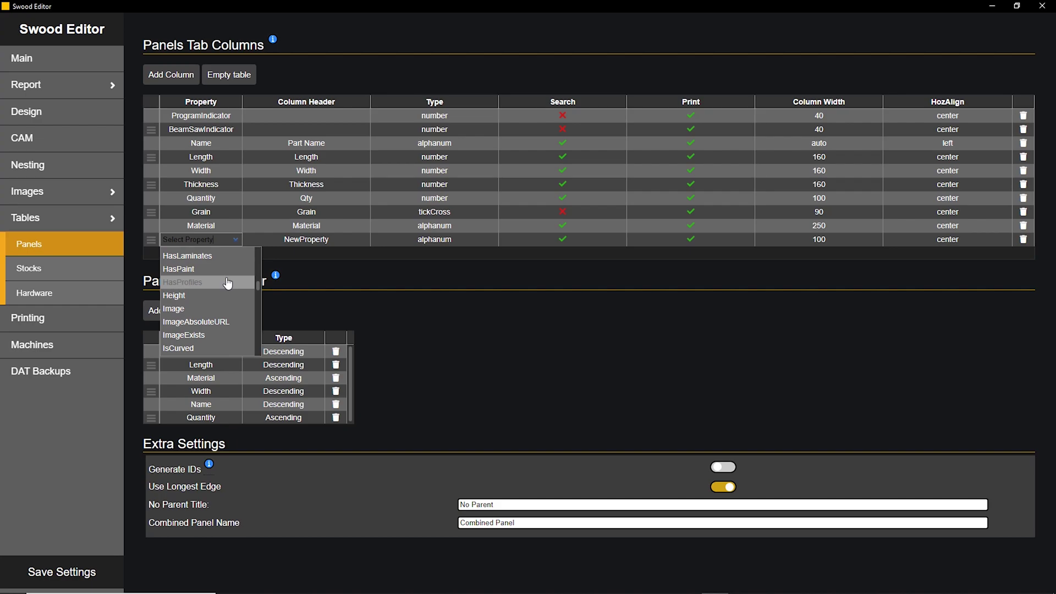
scroll(230, 281, down, 2)
scroll(229, 281, down, 2)
scroll(227, 284, down, 2)
scroll(227, 283, down, 2)
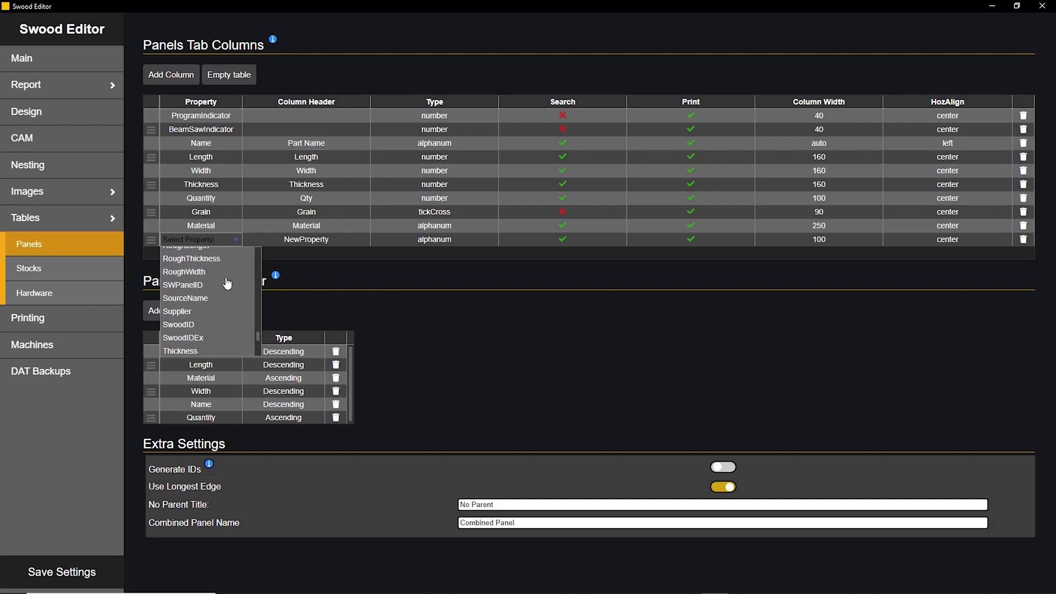
scroll(227, 283, down, 2)
scroll(225, 285, down, 2)
scroll(220, 289, down, 2)
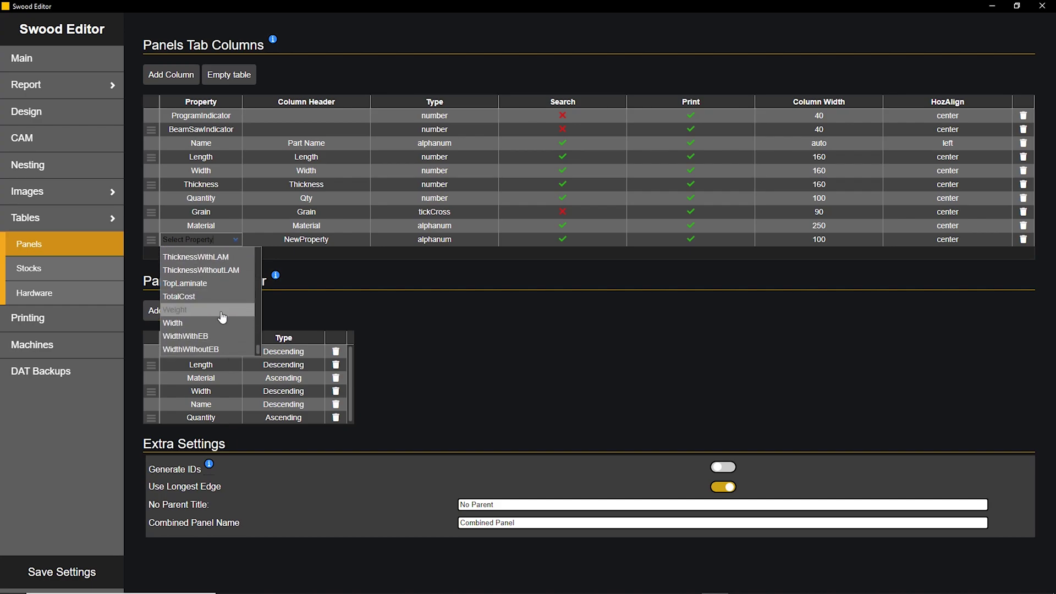
click(221, 310)
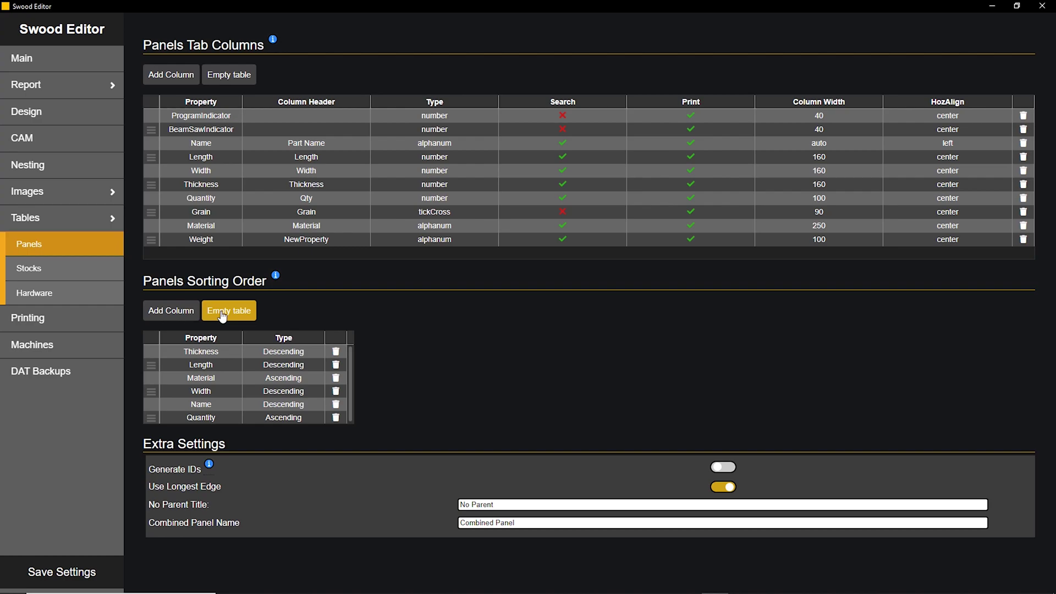
Head the new column 'Weight', with column width 200 and left alignment
click(312, 241)
double_click(293, 241)
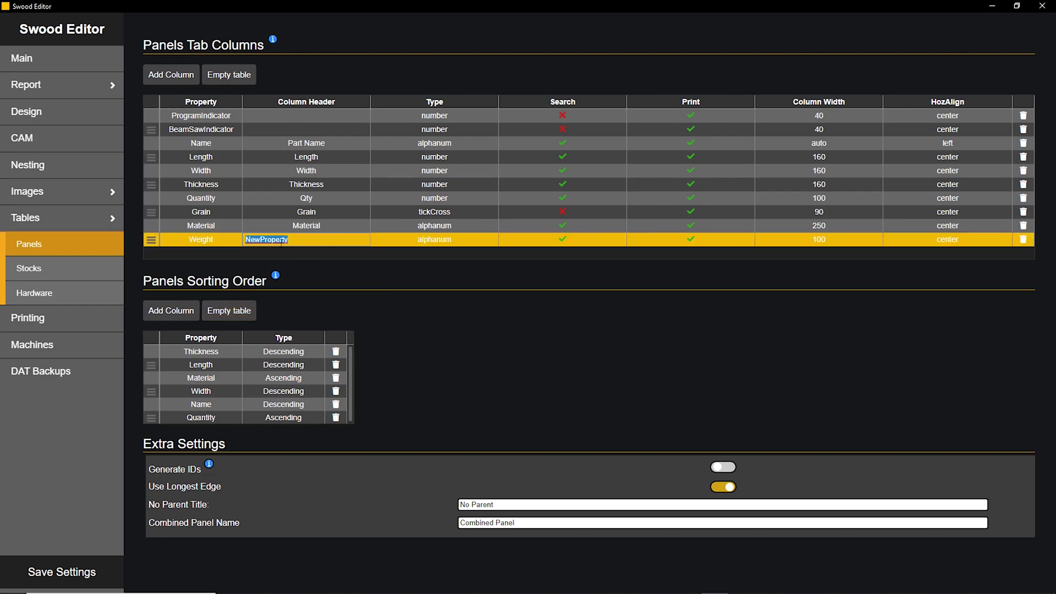
text(Weight)
key(Return)
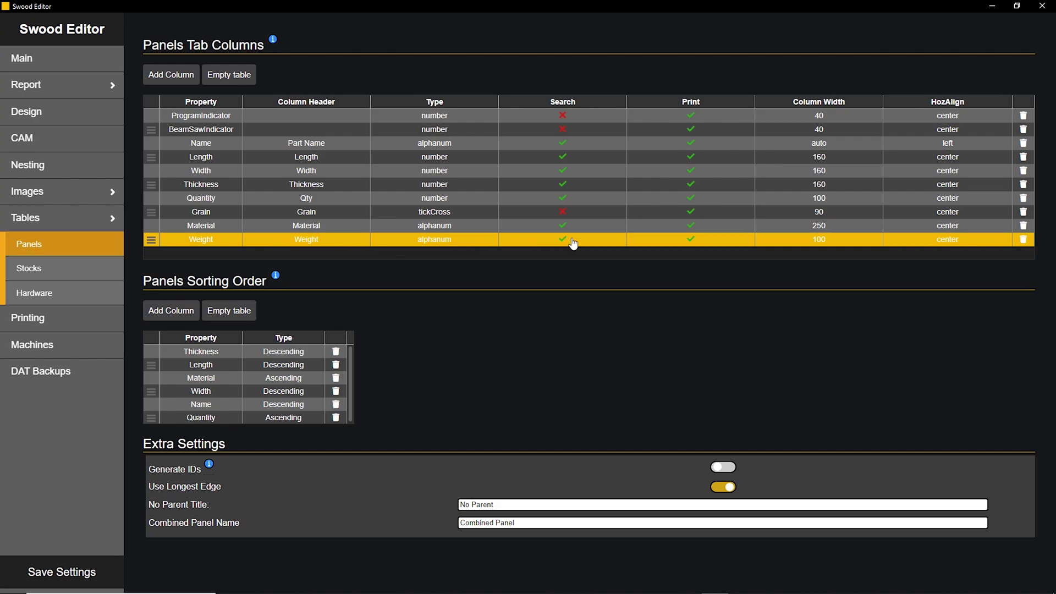
click(841, 240)
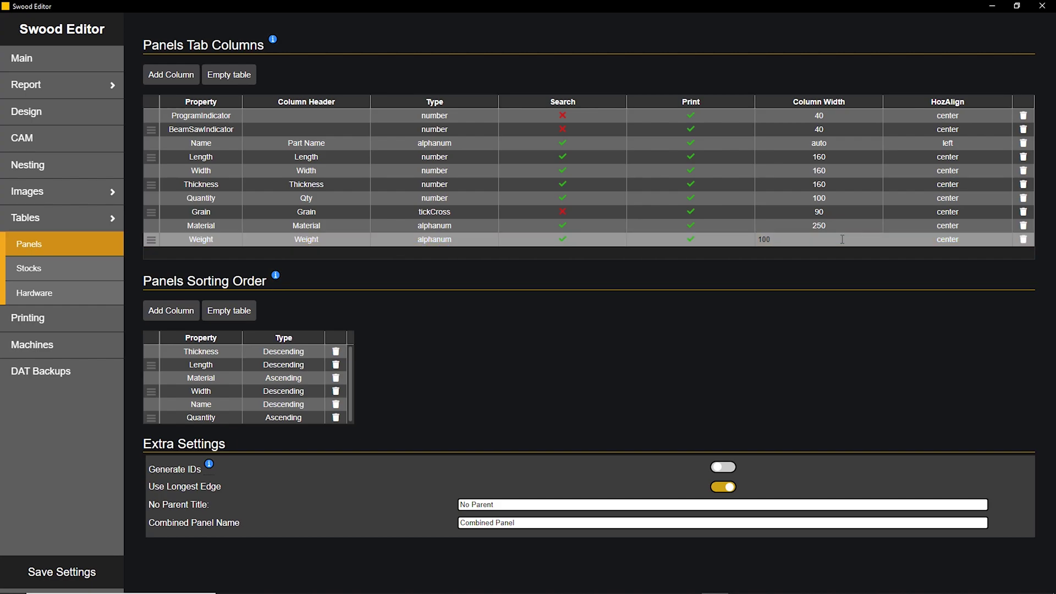
text(200)
click(937, 241)
click(920, 266)
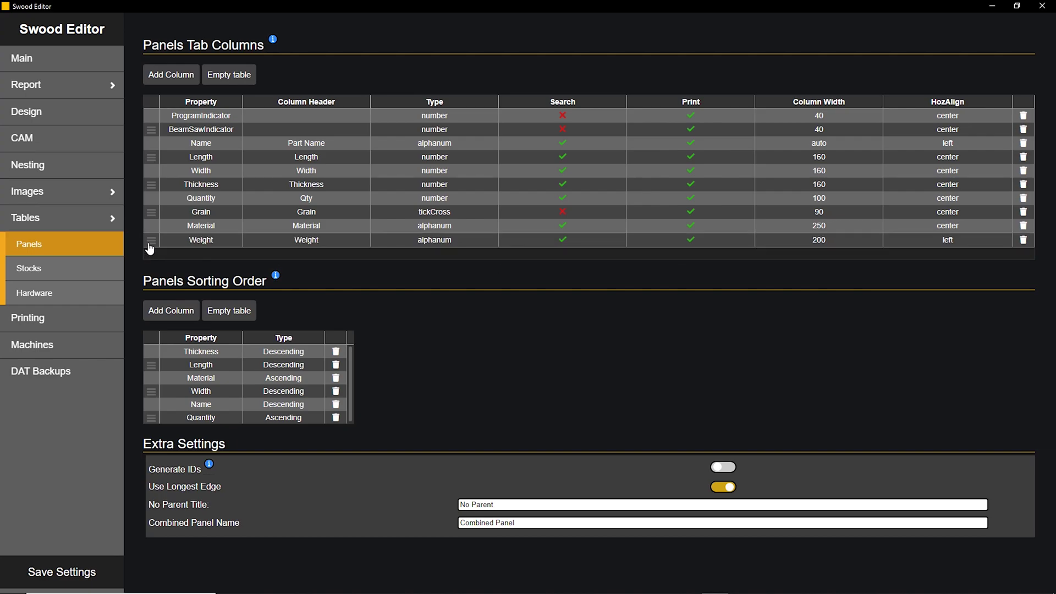
Move Weight above Material, sort panels by ascending Length then Name, and save
drag(148, 241, 138, 192)
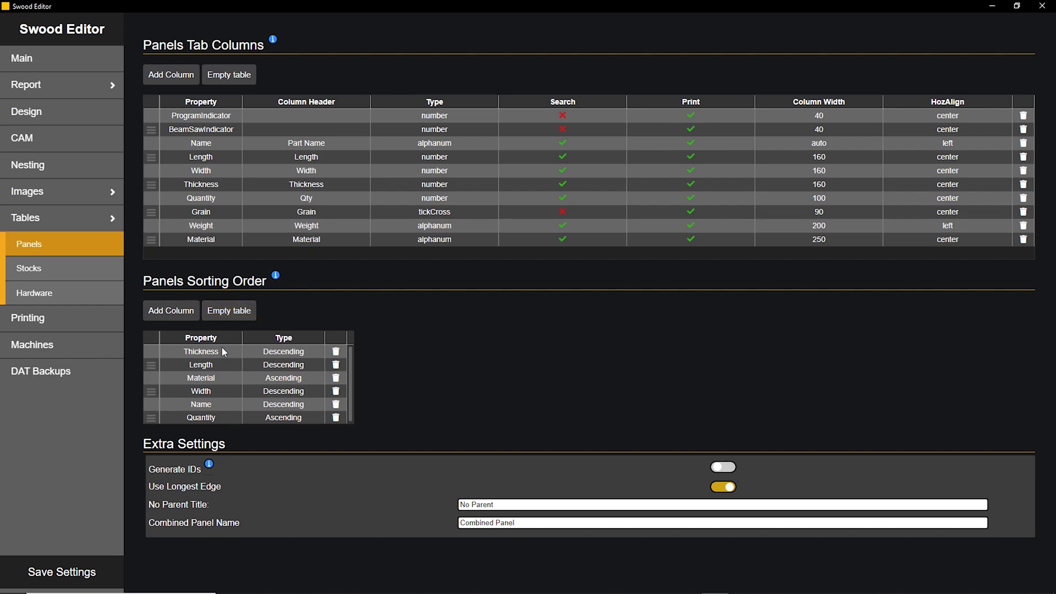
mouse_move(151, 351)
mouse_down()
mouse_move(152, 403)
mouse_move(149, 366)
mouse_up()
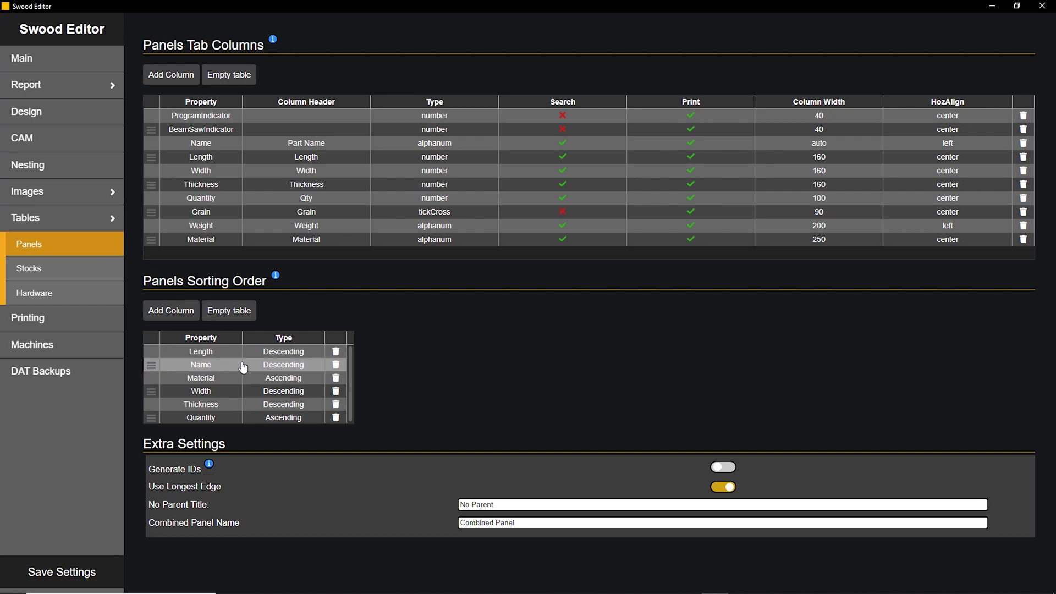
click(272, 365)
click(287, 368)
click(99, 571)
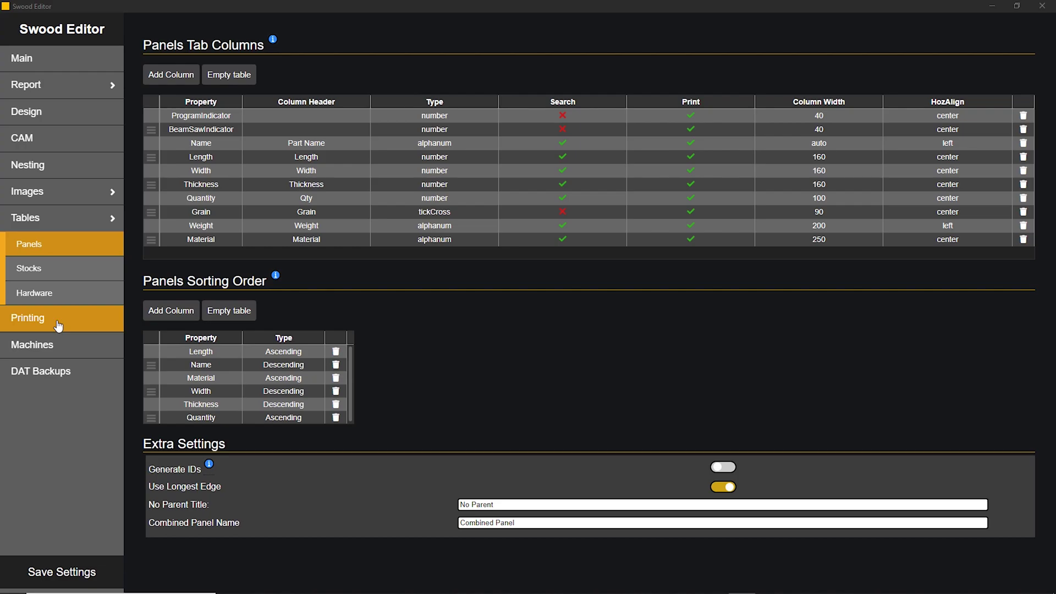
Set the Panels print quantity to 2 on the Print Pages table and save
click(58, 327)
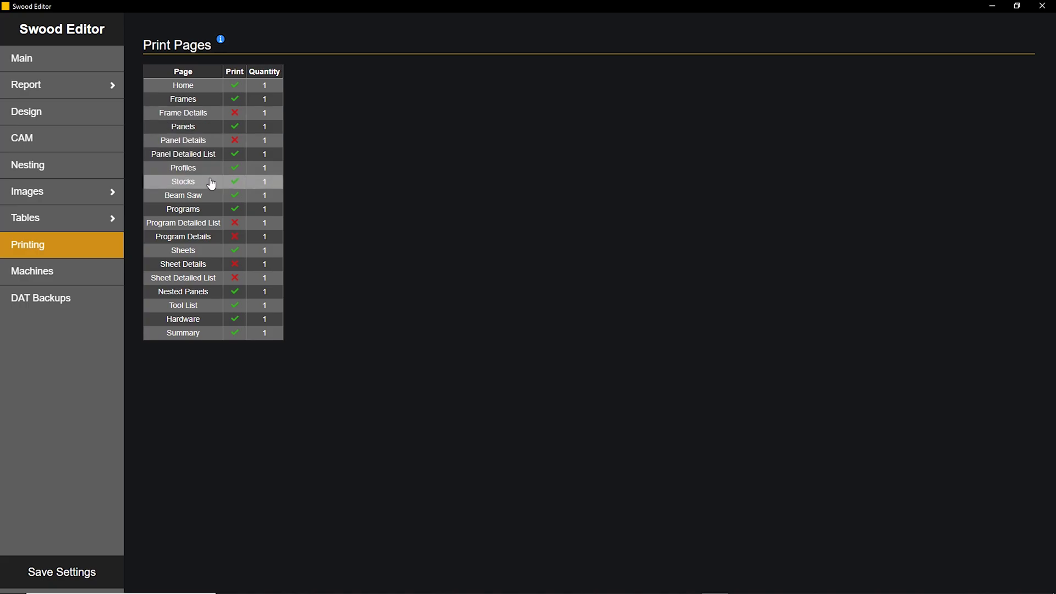
double_click(261, 141)
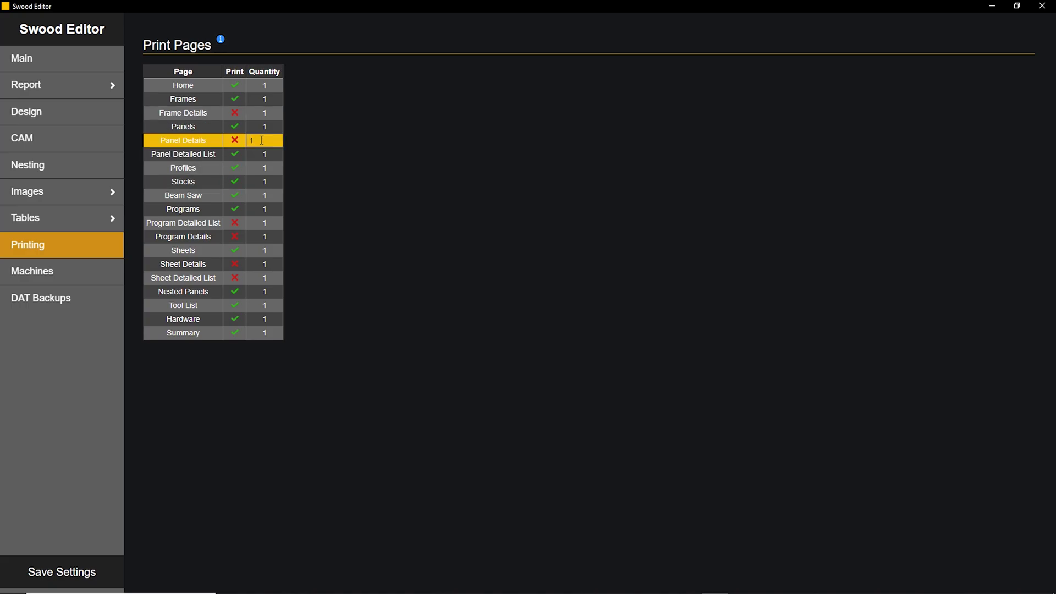
double_click(268, 128)
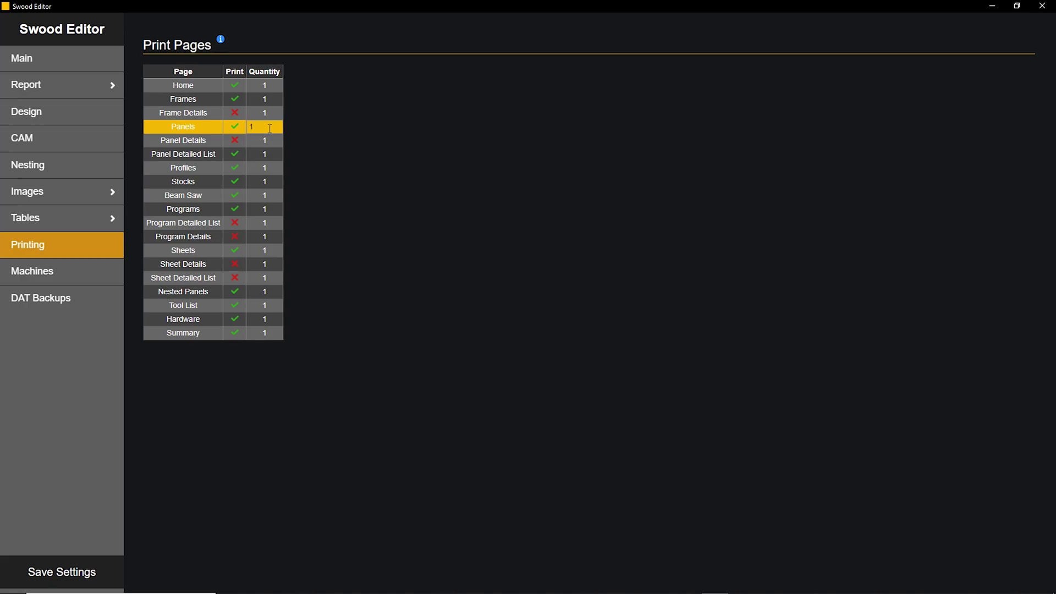
text(2)
key(Return)
click(426, 212)
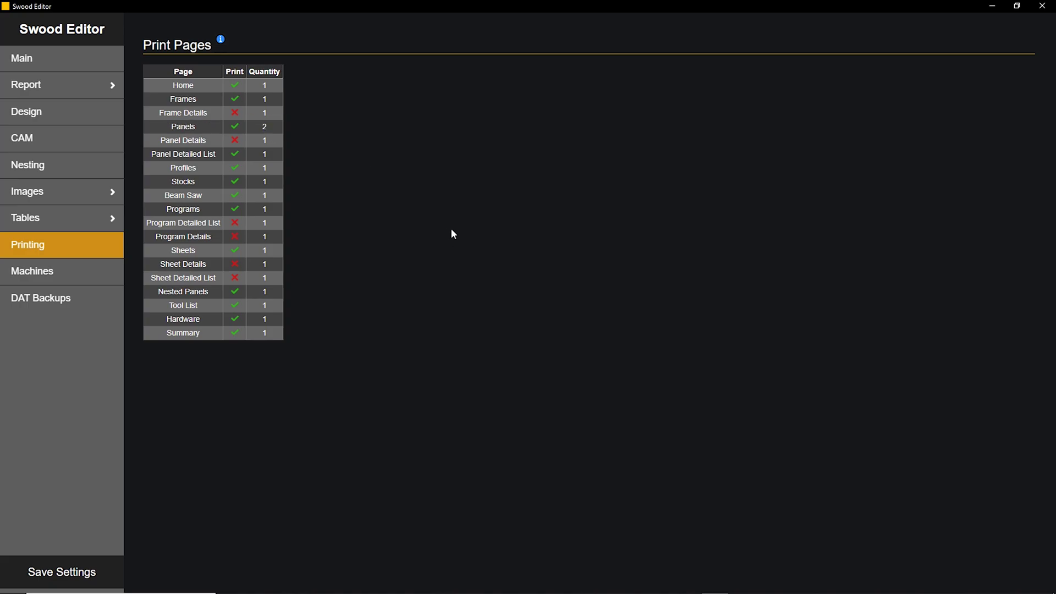
click(97, 575)
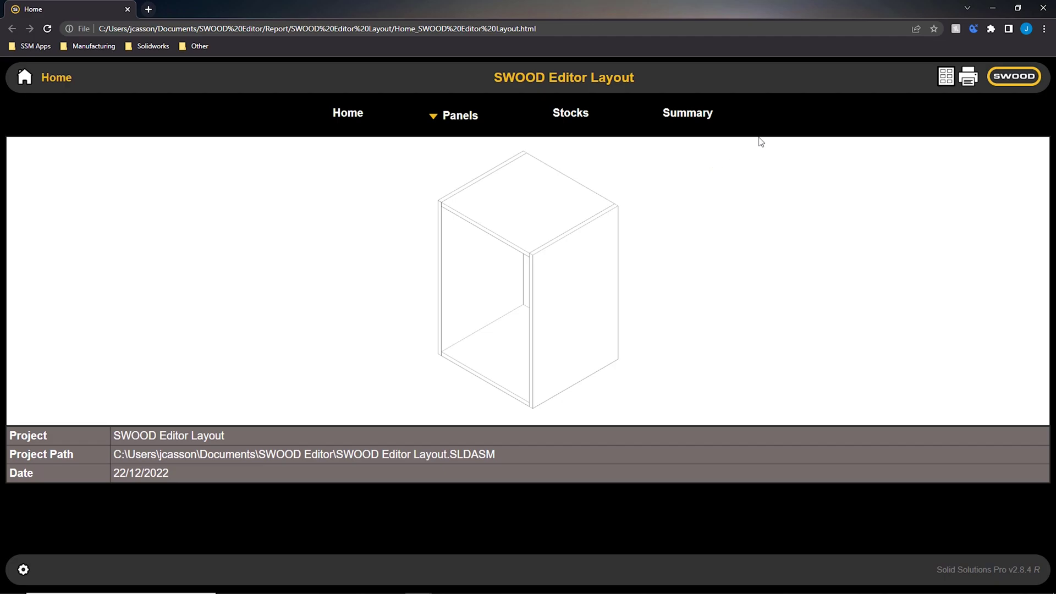
Open the report's printable version to check the Panels tables' Weight column
click(965, 79)
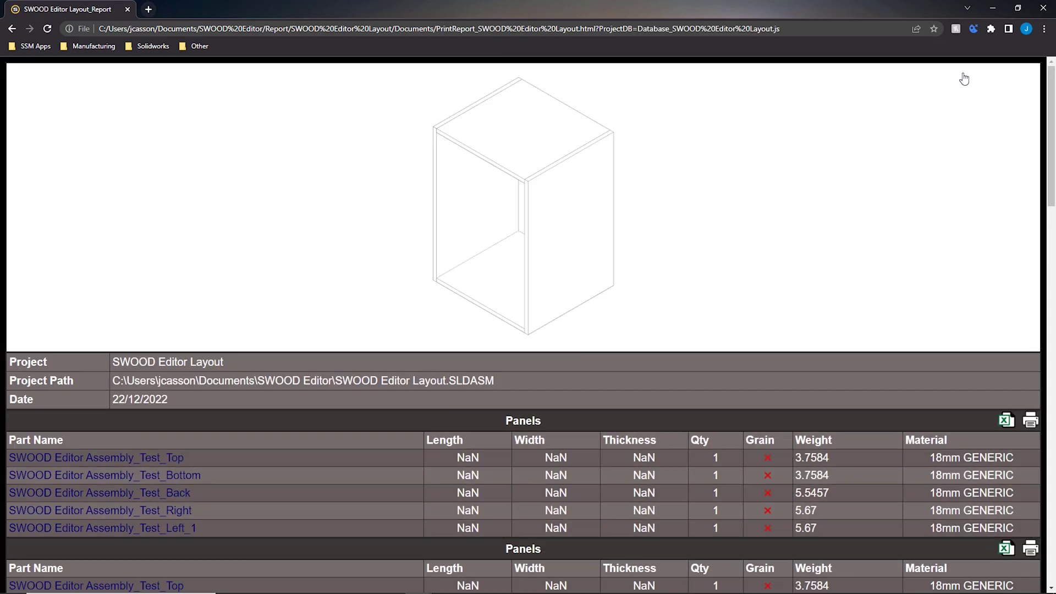
scroll(499, 256, down, 5)
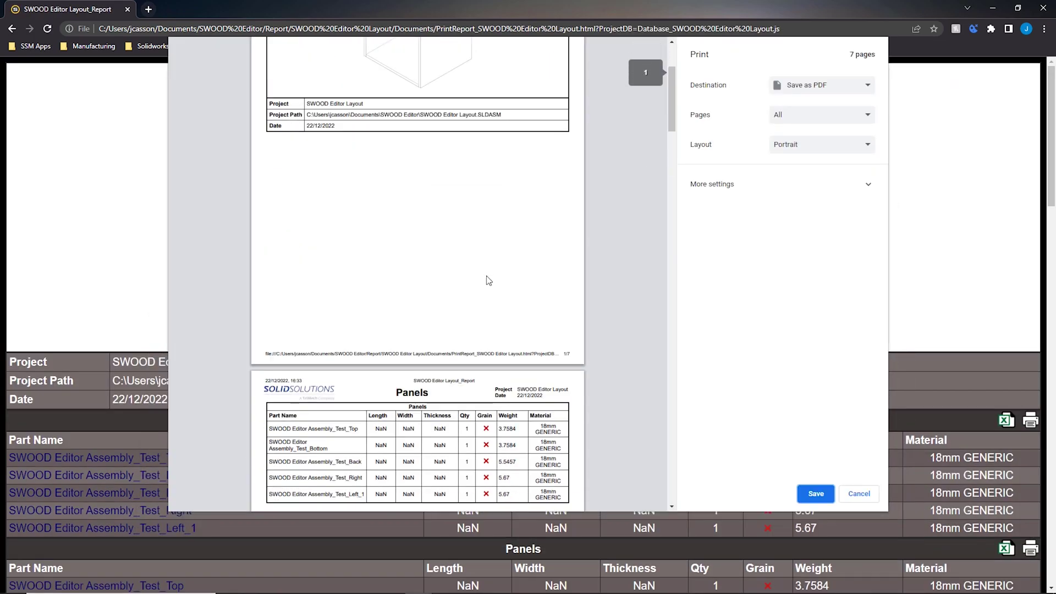
scroll(487, 281, down, 2)
scroll(486, 282, down, 1)
scroll(487, 281, down, 1)
scroll(488, 281, down, 3)
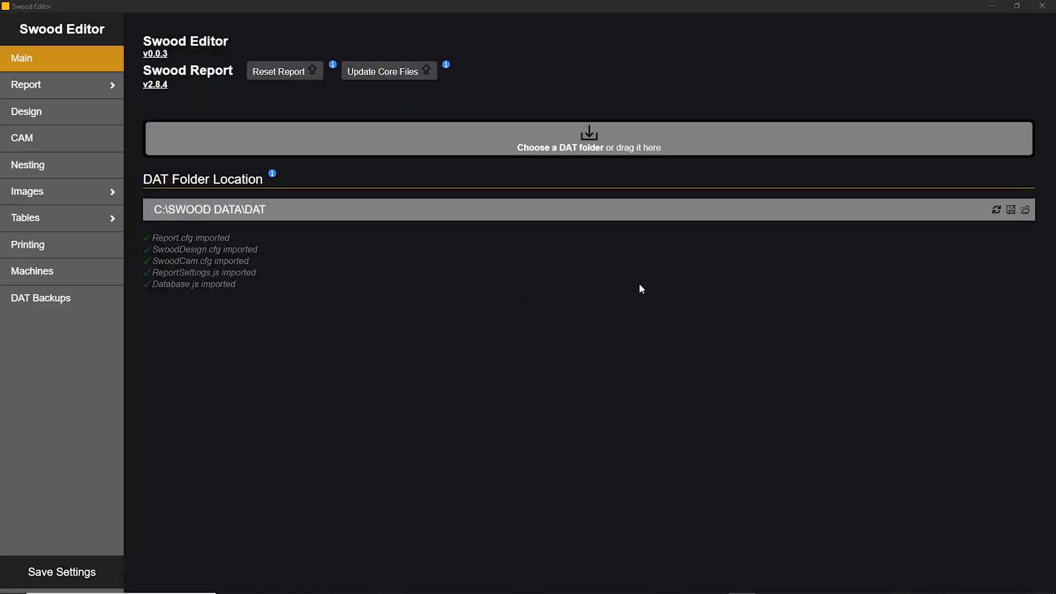
Create a DAT folder backup, look over the seven dated DAT backups, and return to Main
click(1012, 211)
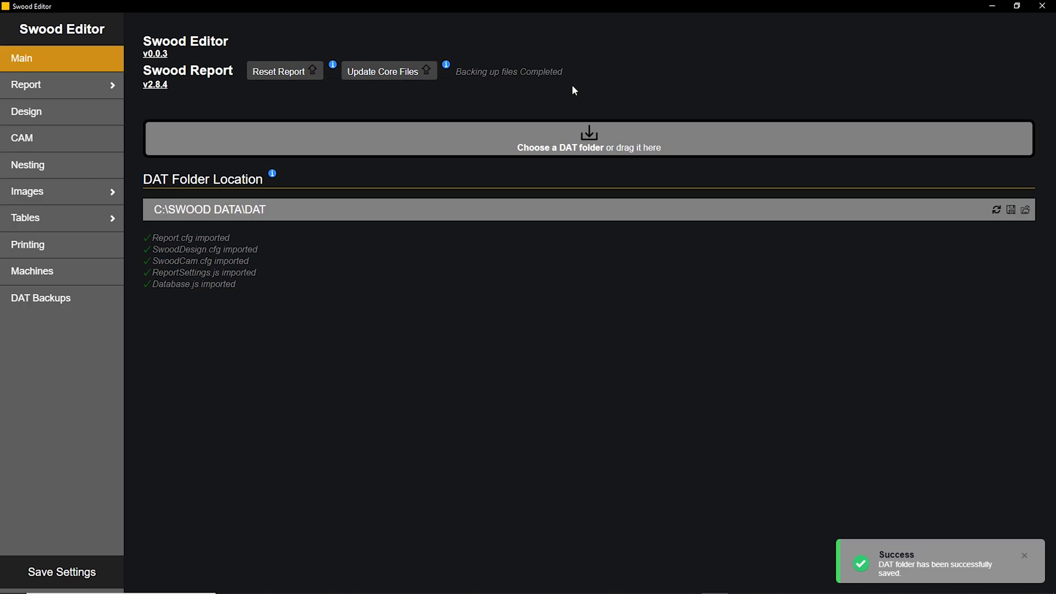
click(69, 306)
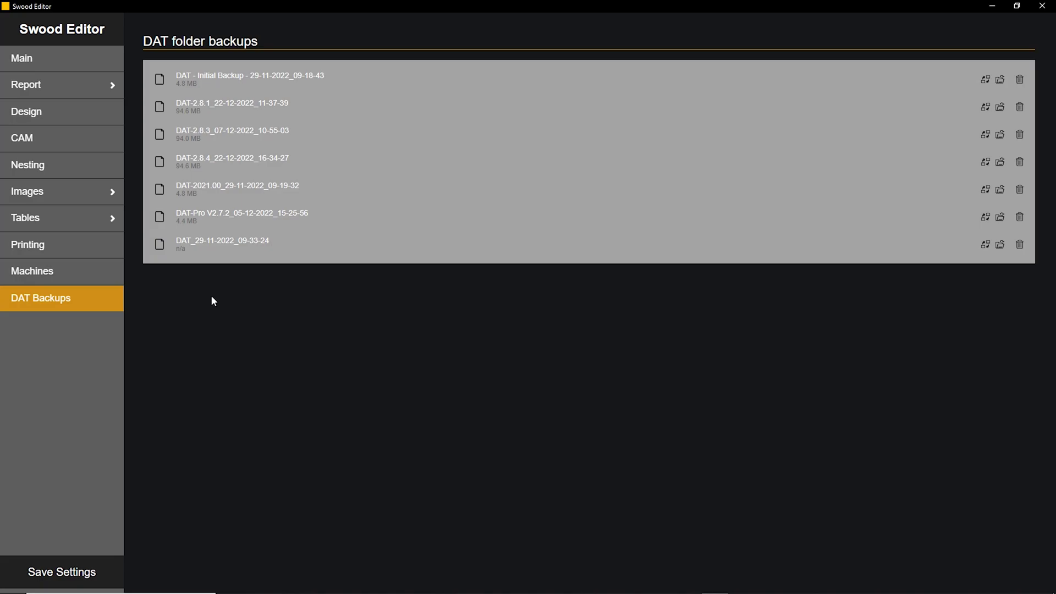
click(85, 64)
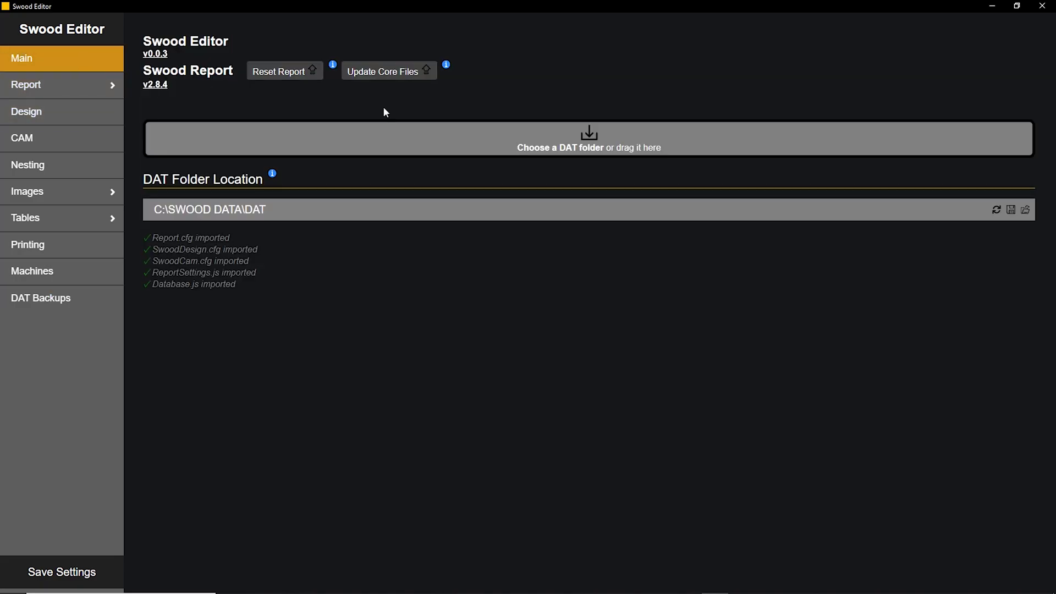
Open C:\SWOOD DATA\DAT in File Explorer from the DAT Folder Location path
click(1026, 211)
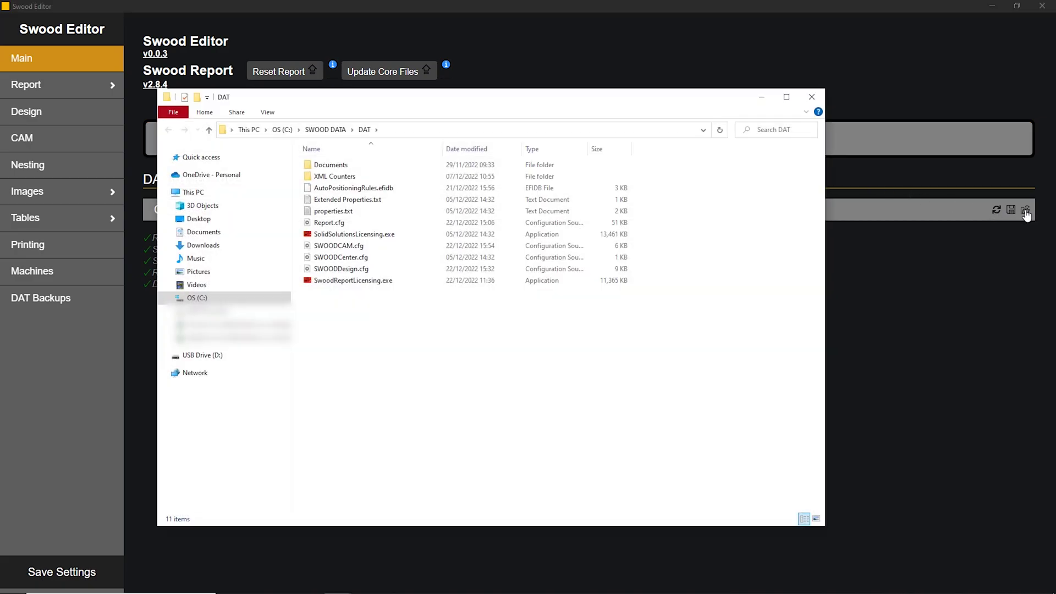